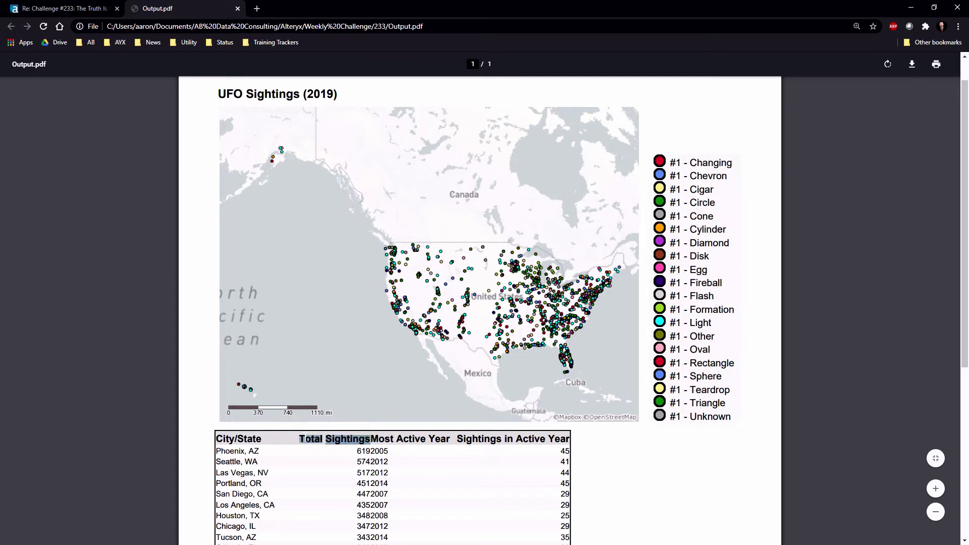
Check the Sightings in Active Year column in the PDF report, and switch to Alteryx Designer to review the US Cities records.
drag(371, 439, 568, 438)
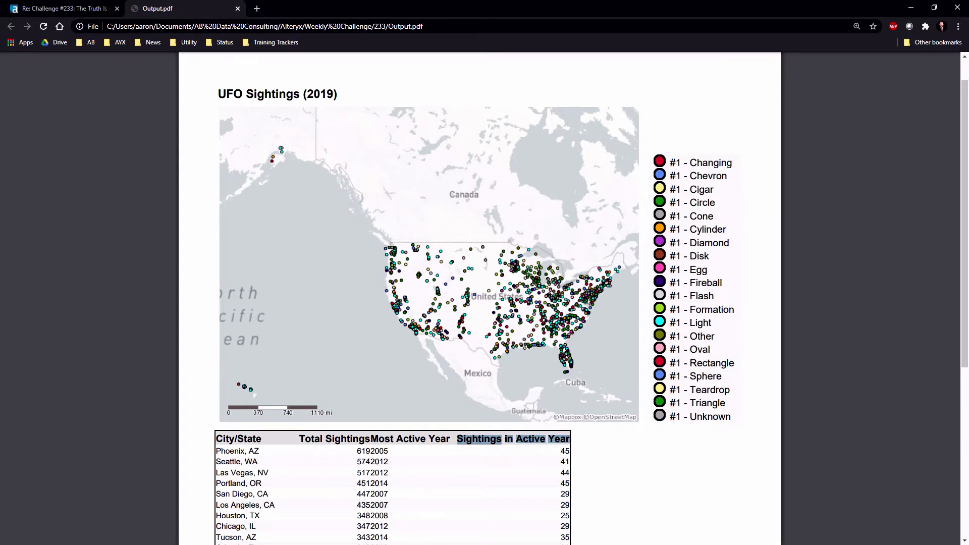
key(alt+Tab)
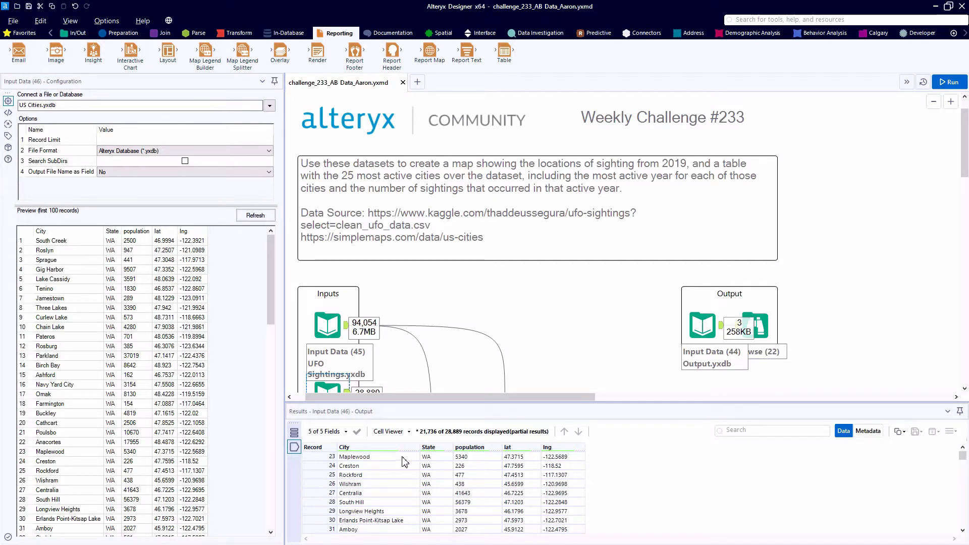
click(525, 457)
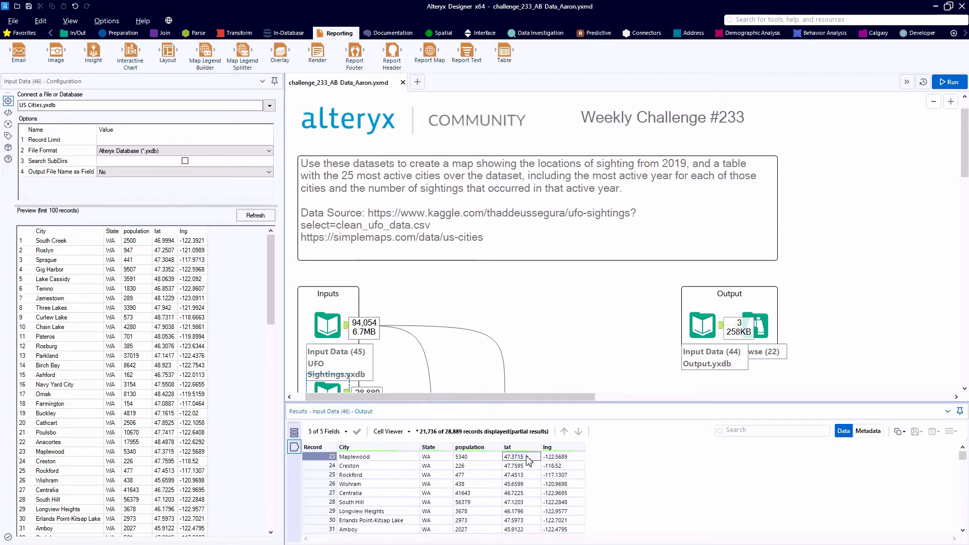
scroll(528, 461, down, 17)
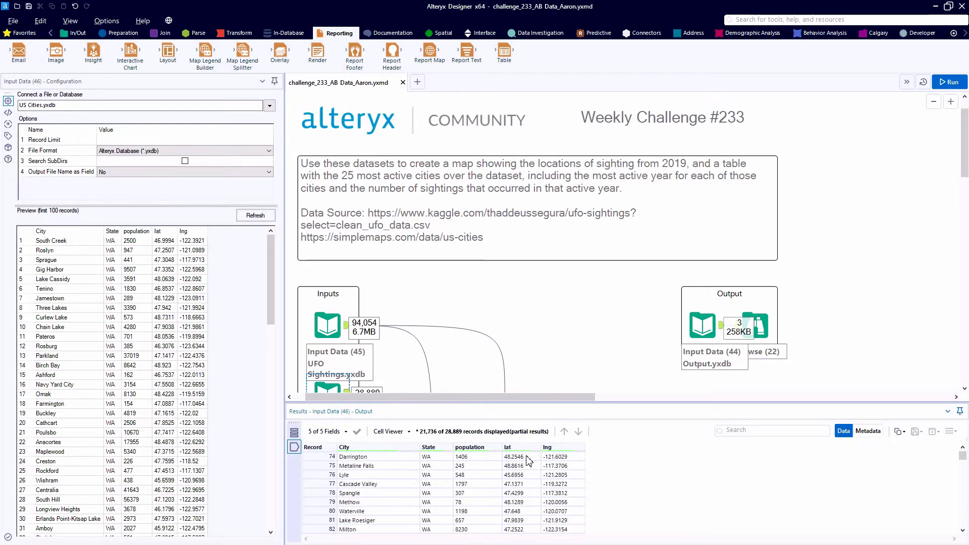
Examine the UFO Sightings input records, paging through the shape and duration columns.
click(327, 325)
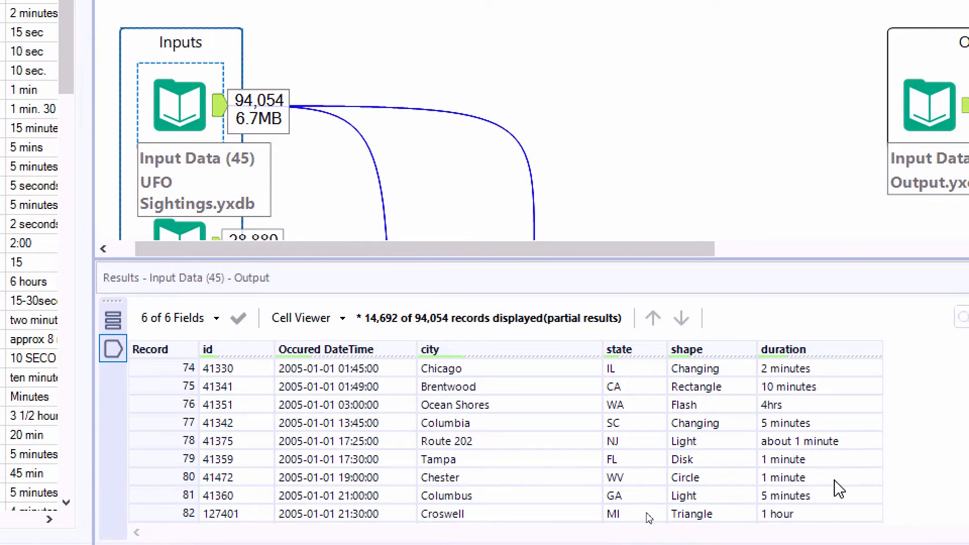
click(819, 480)
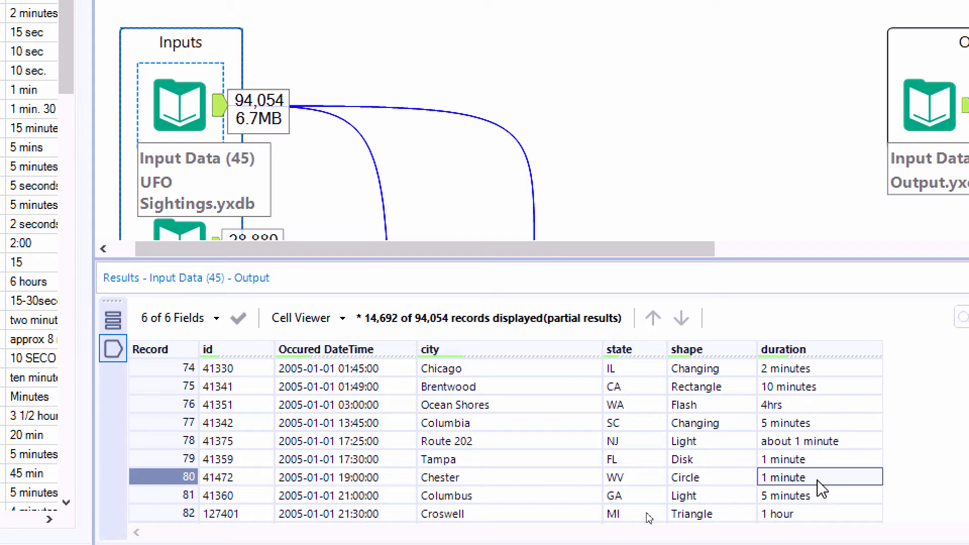
key(Page_Down)
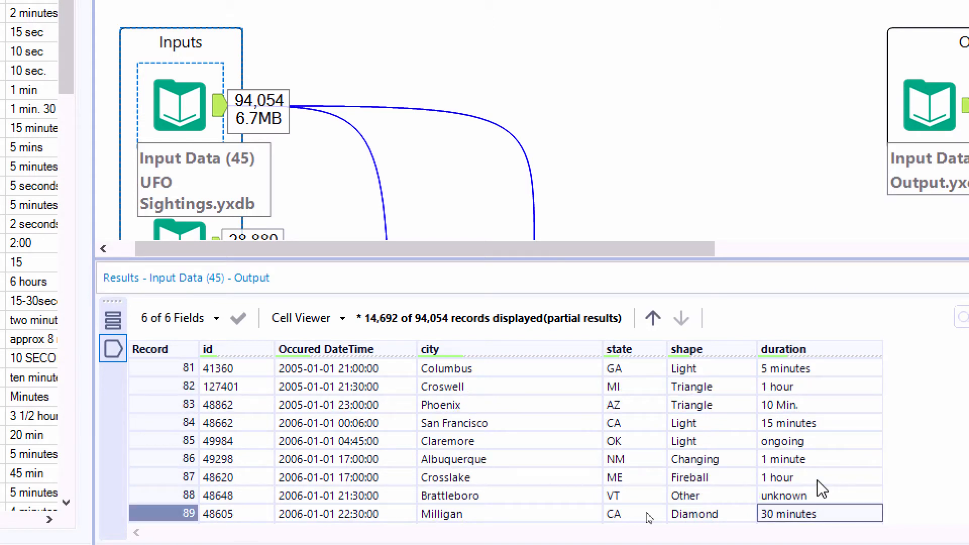
key(Page_Down)
key(Page_Down)
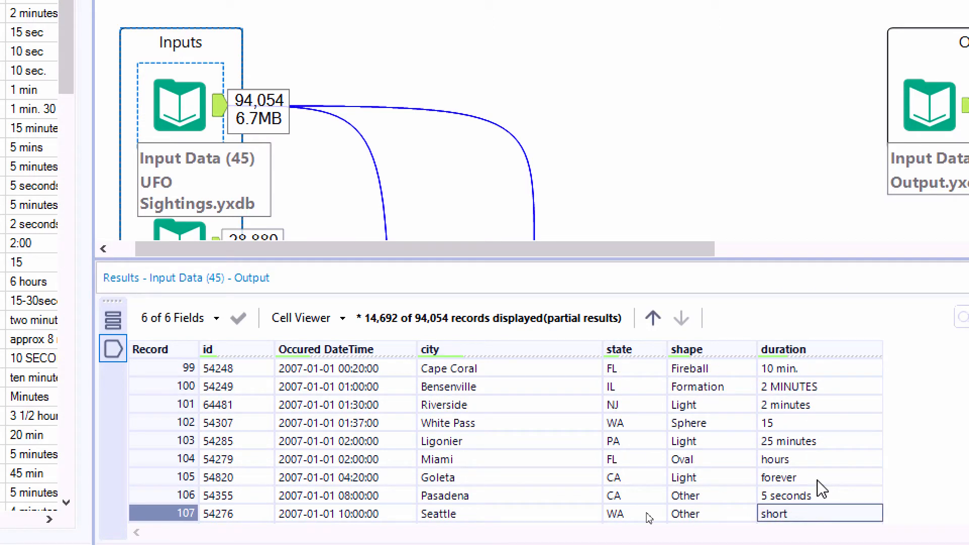
click(756, 485)
key(Page_Down)
key(Page_Down)
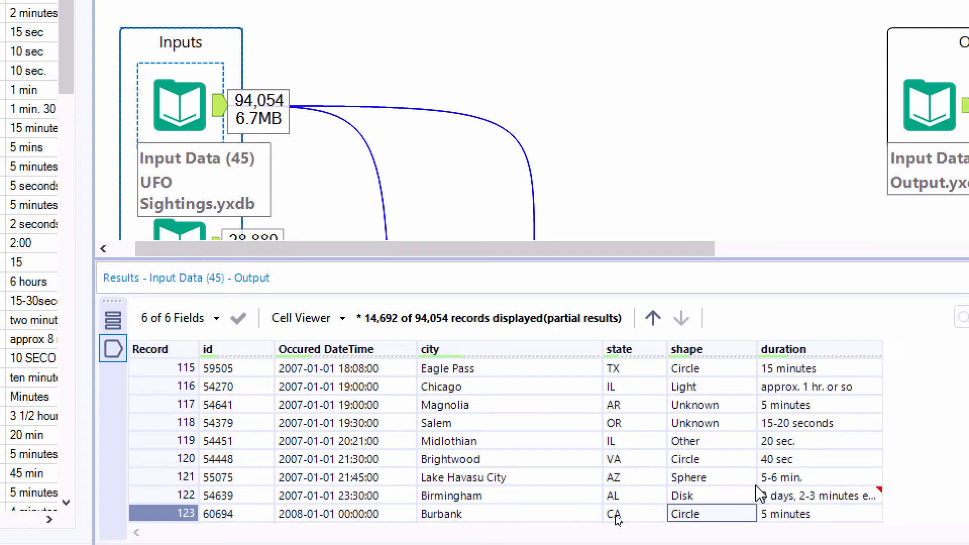
click(723, 374)
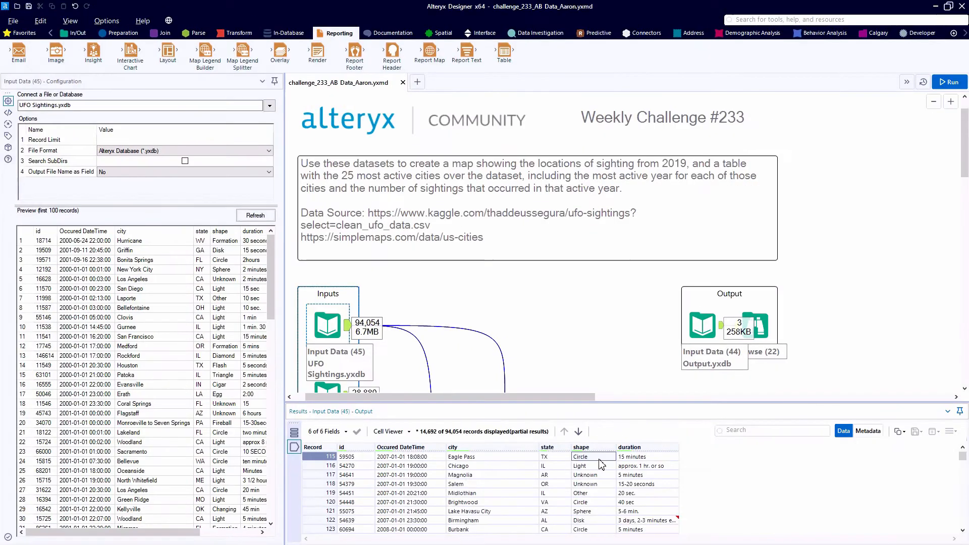
View the expected output report in the Output container's Browse tool, from its title through the map to the city table.
click(760, 334)
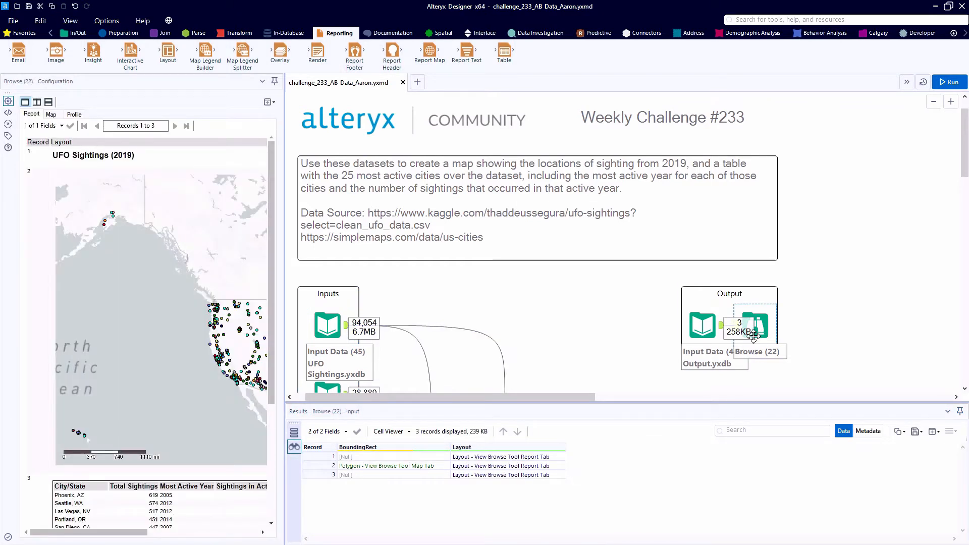
scroll(271, 240, down, 1)
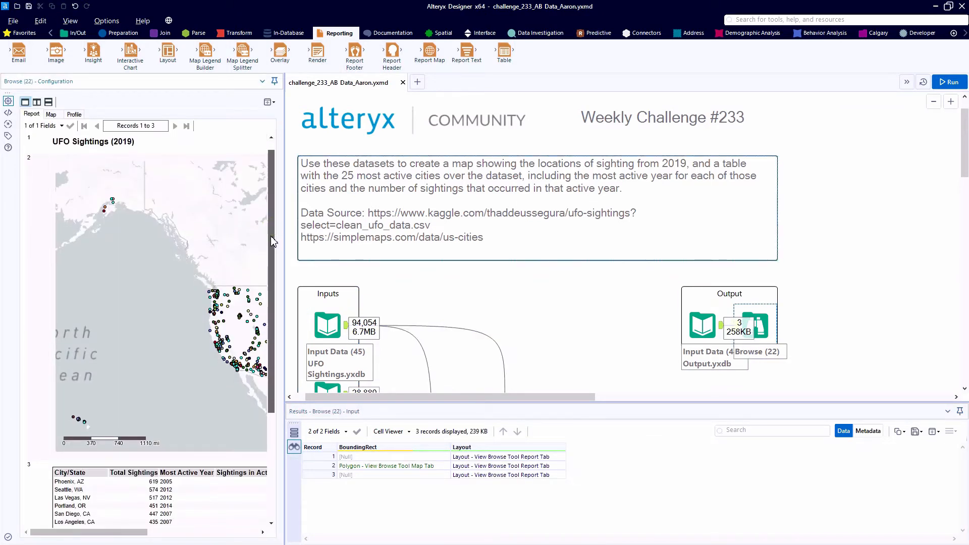
drag(65, 142, 130, 143)
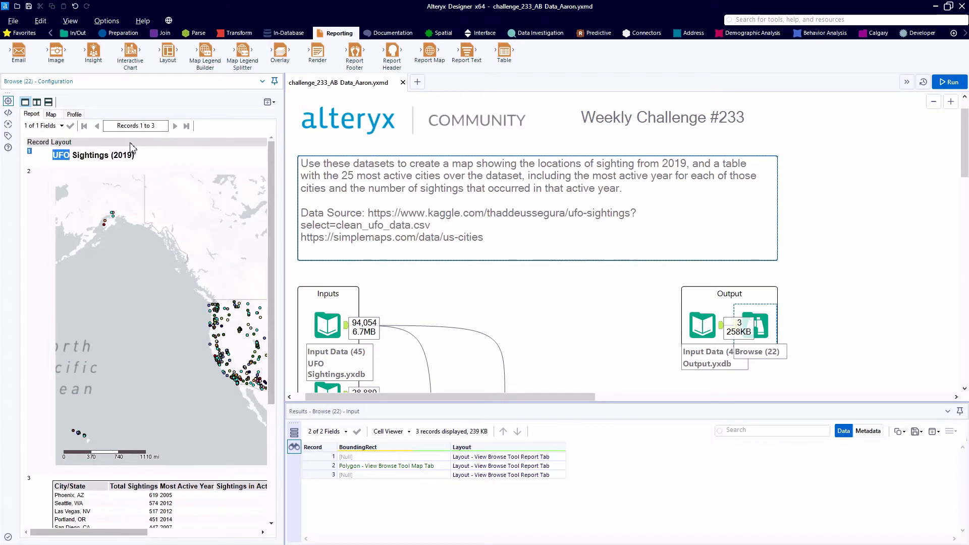
click(131, 154)
scroll(142, 529, down, 1)
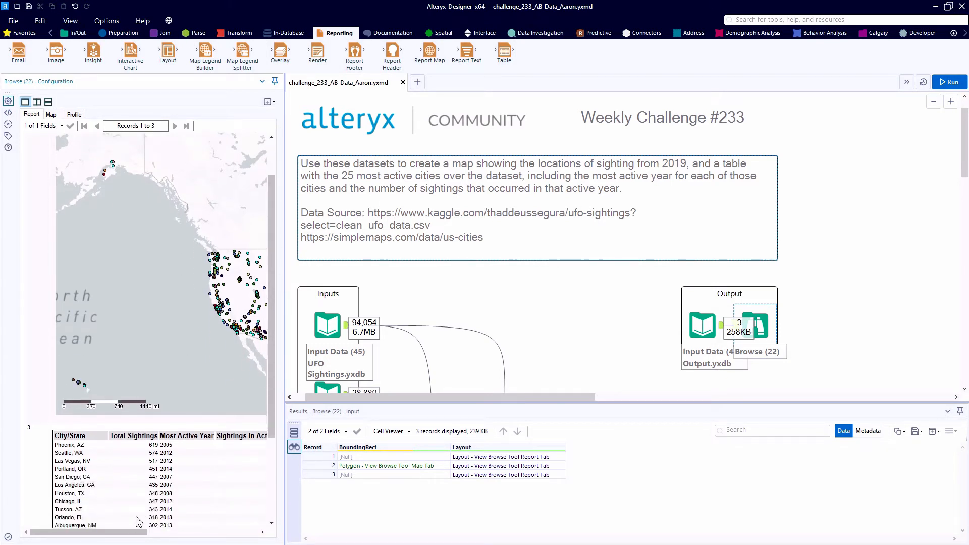
drag(142, 531, 124, 540)
Survey the whole workflow from the UFO Sightings input through the Report Map, Top 25 Table and Report Layout sections.
click(327, 325)
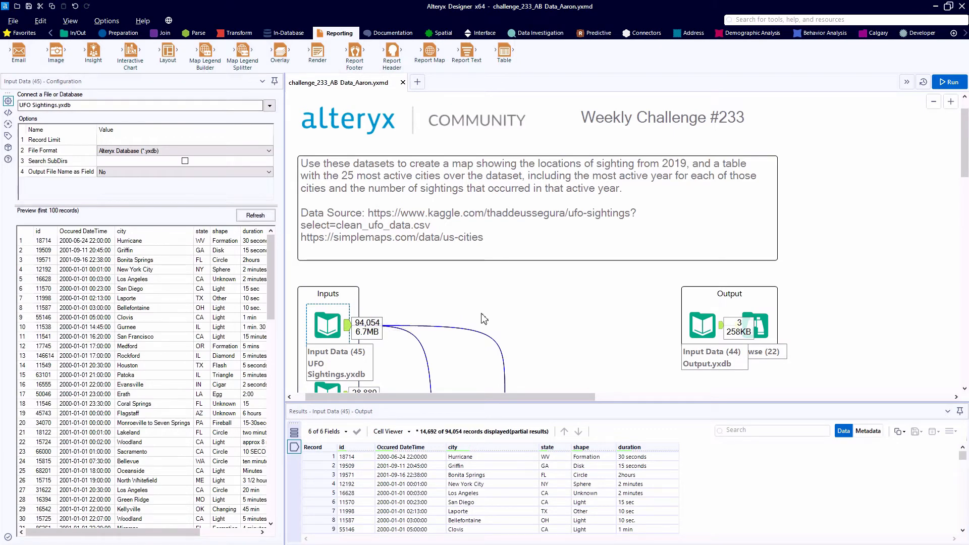
scroll(484, 318, down, 5)
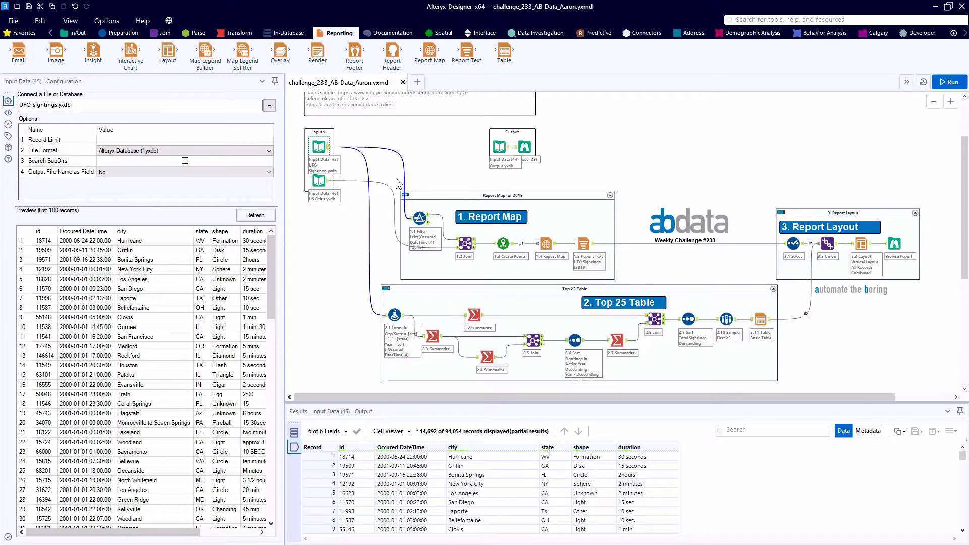
drag(393, 178, 619, 282)
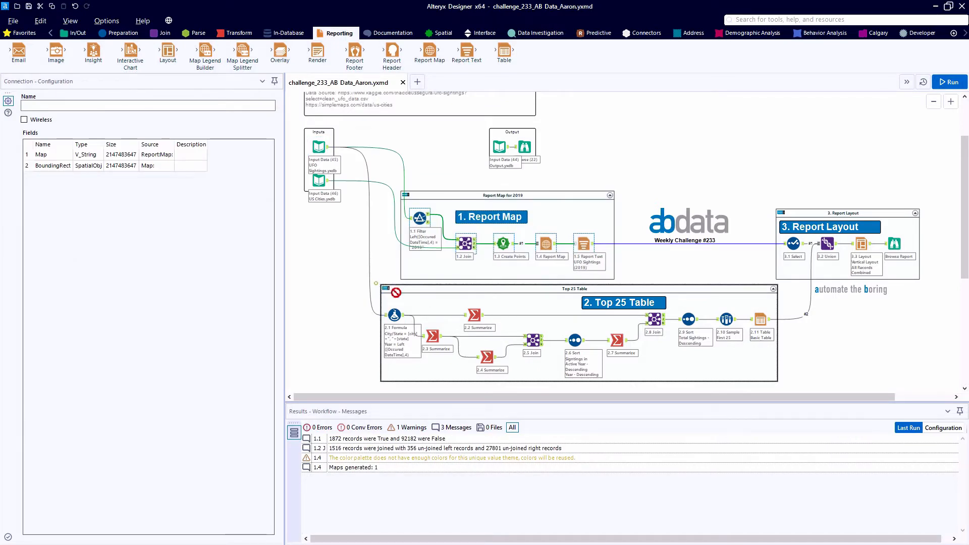
drag(377, 283, 778, 391)
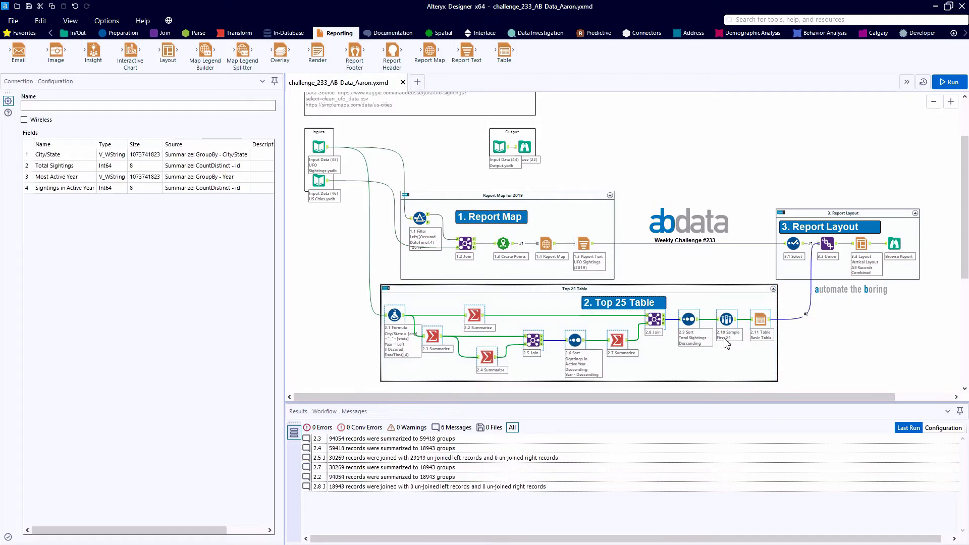
scroll(580, 474, down, 5)
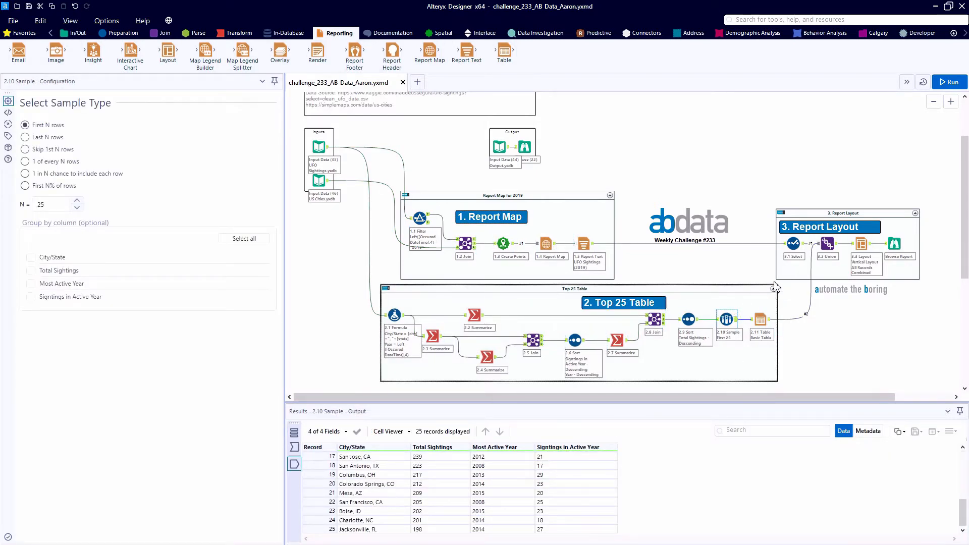
drag(773, 279, 925, 211)
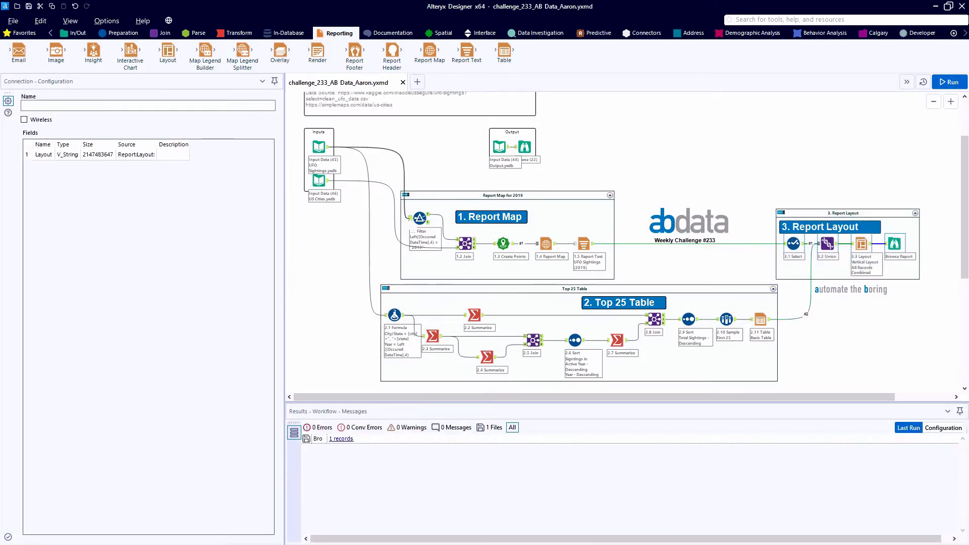
Inspect the 1.1 Filter's True output and its 2019 expression, enlarging the results area and the expression text.
click(405, 210)
scroll(442, 228, up, 6)
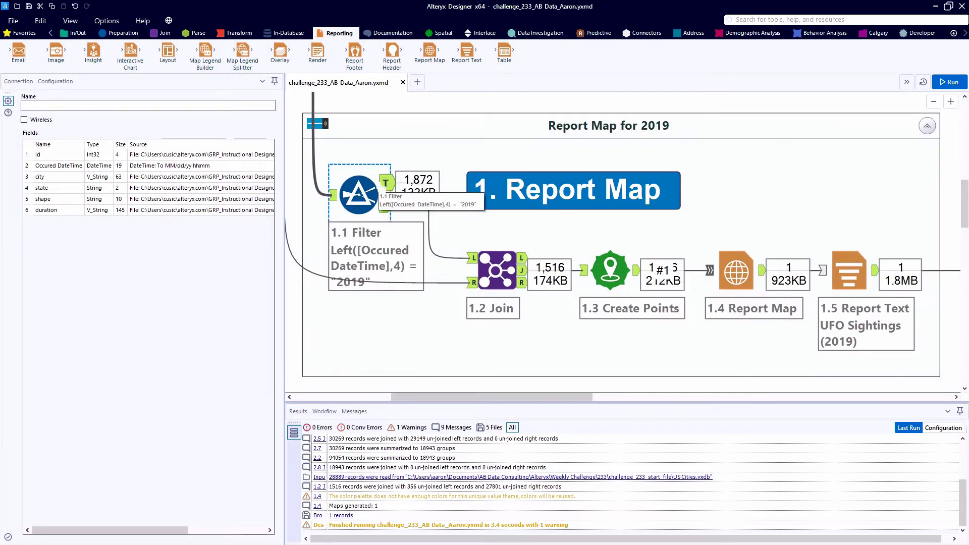
click(385, 182)
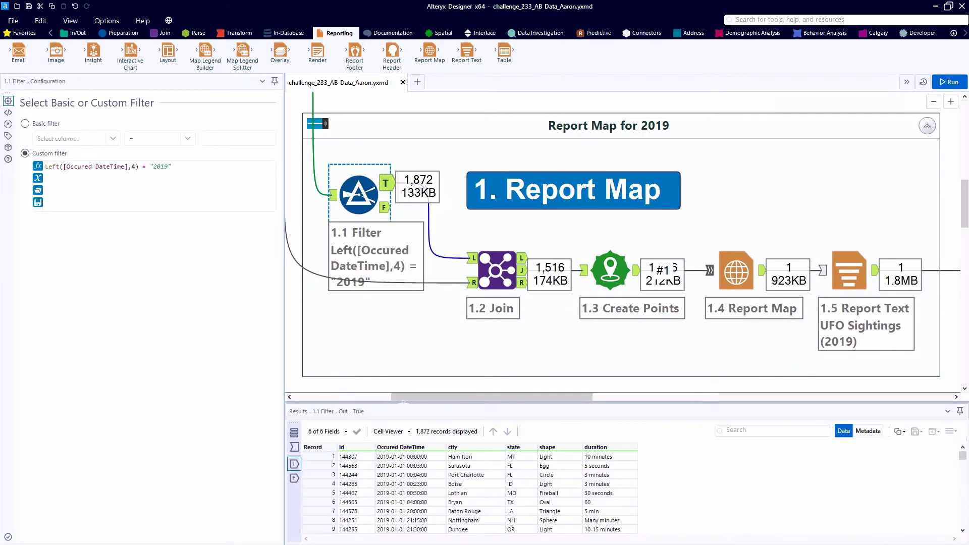
drag(404, 402, 407, 356)
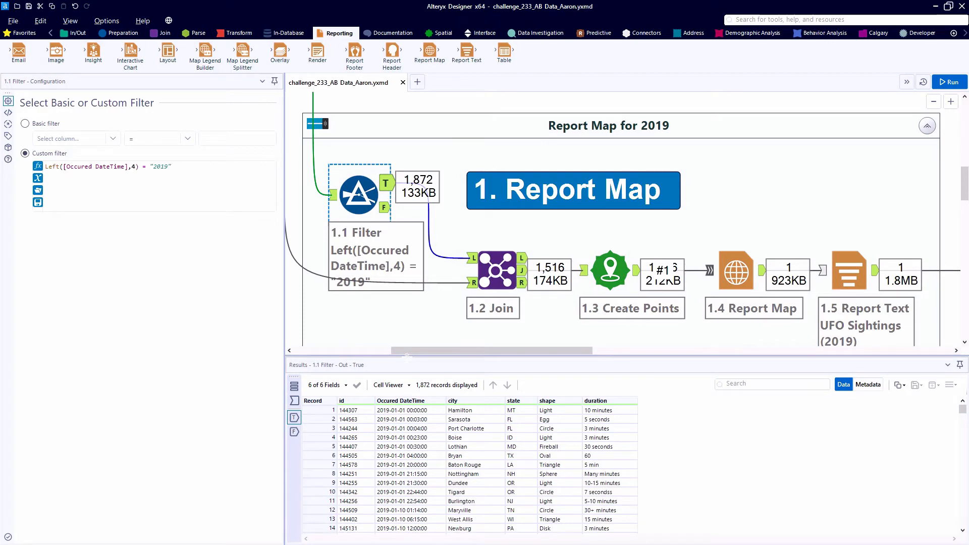
scroll(161, 203, up, 3)
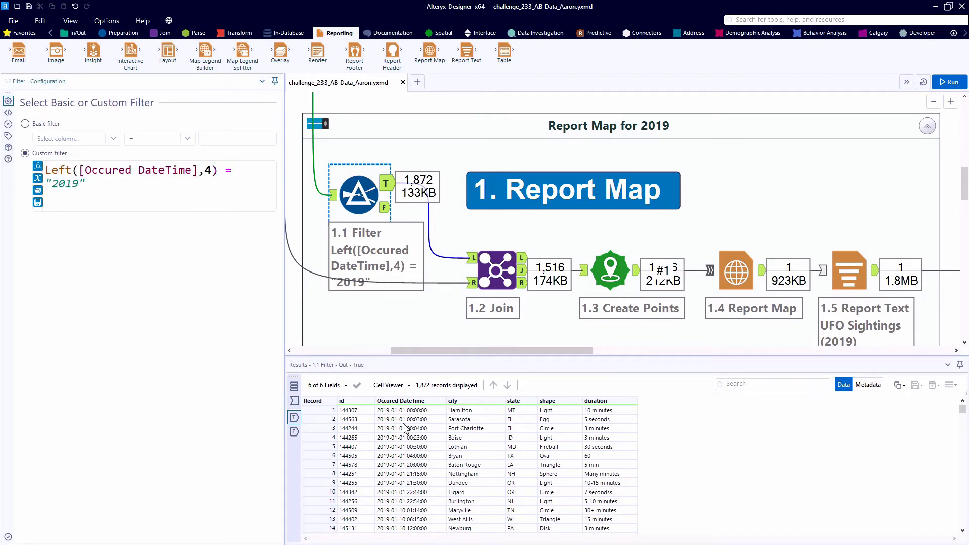
scroll(404, 428, down, 13)
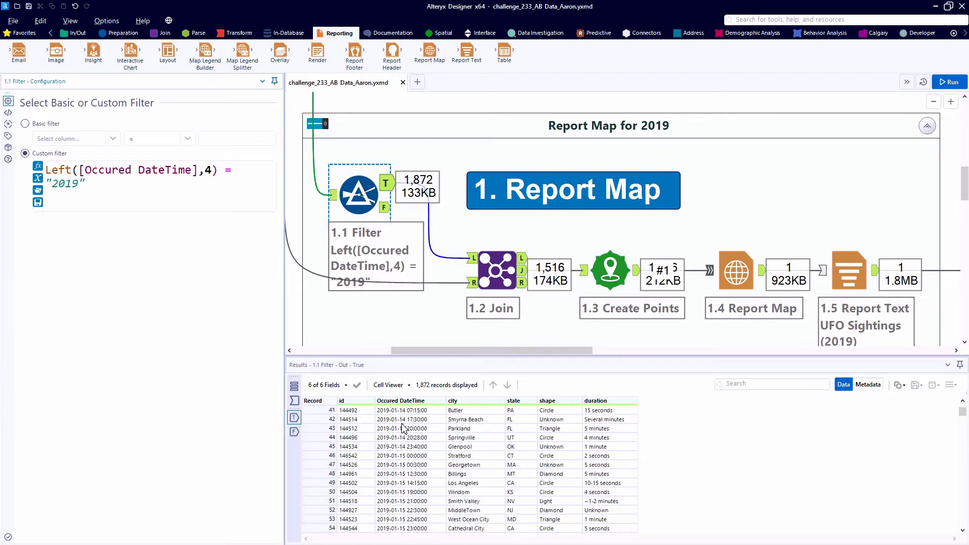
click(401, 423)
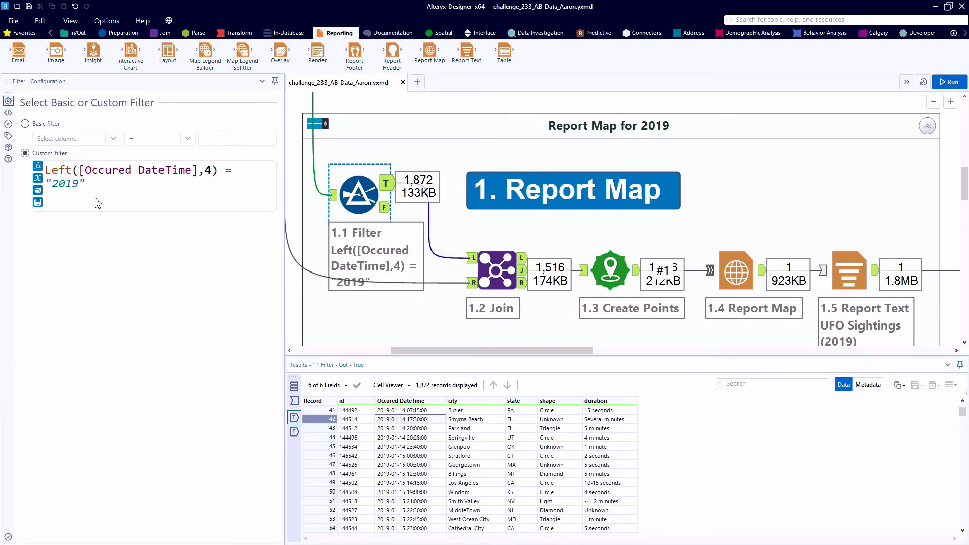
double_click(71, 184)
Compare the 1.1 Filter's False output with its True output, checking the city and state columns of the 2019 sightings.
click(386, 208)
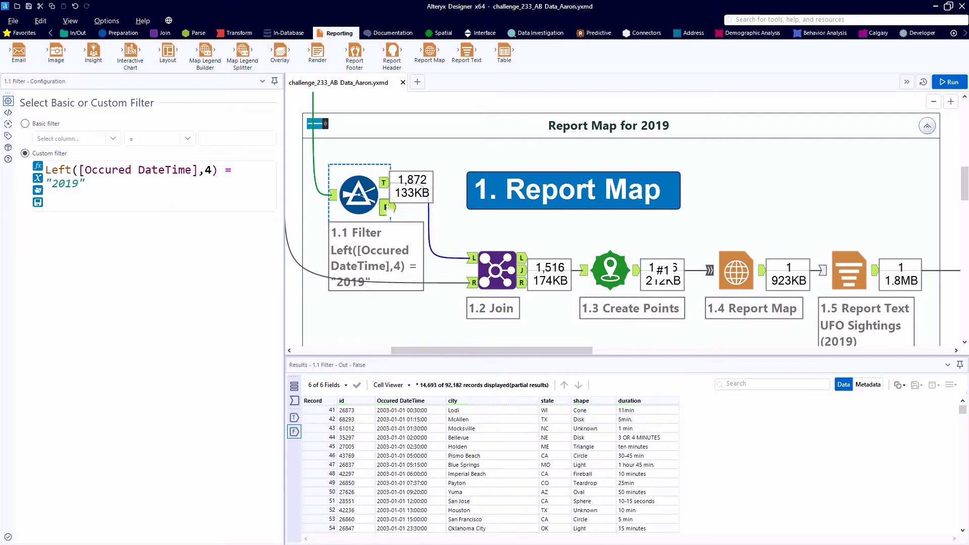
click(385, 183)
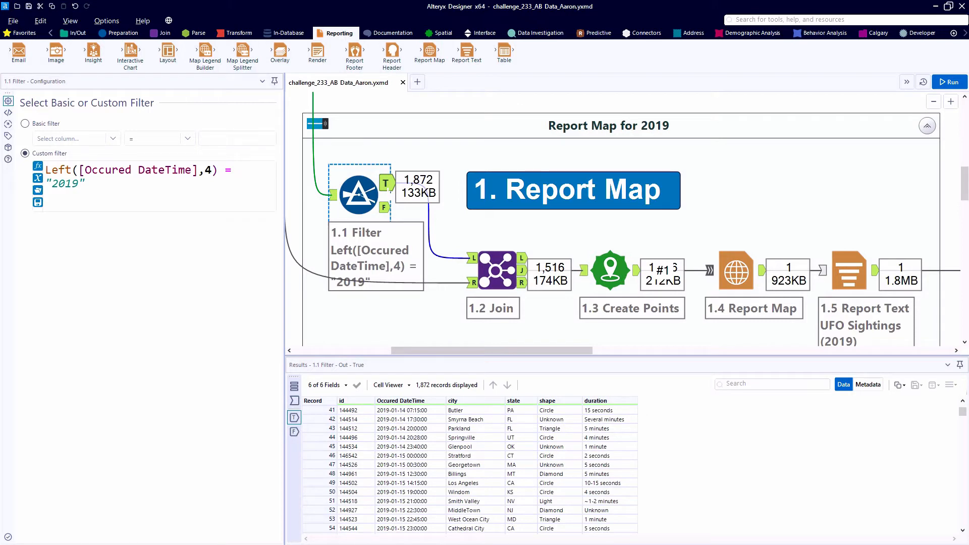
click(512, 410)
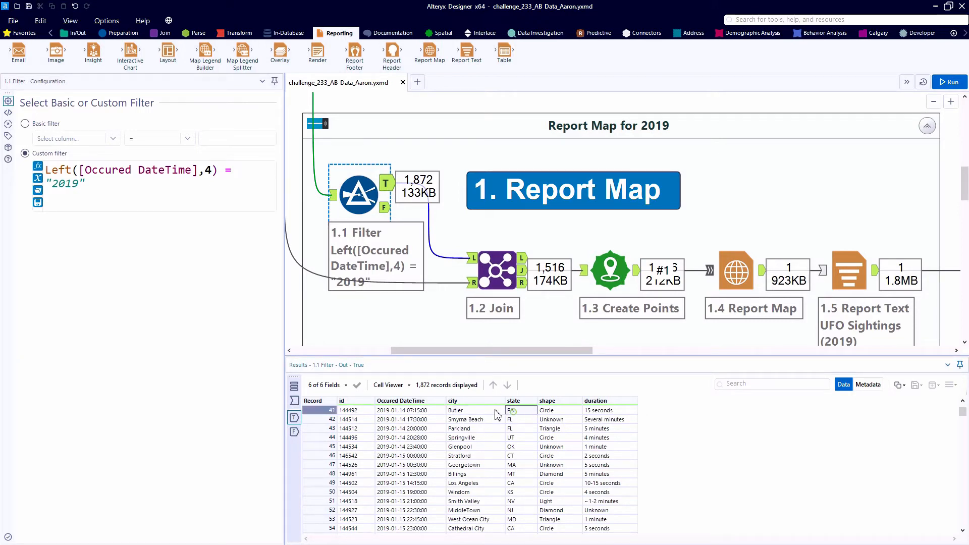
Examine the 1.2 Join's US Cities input, its unmatched left records and its joined output with the lat and lng columns.
click(471, 282)
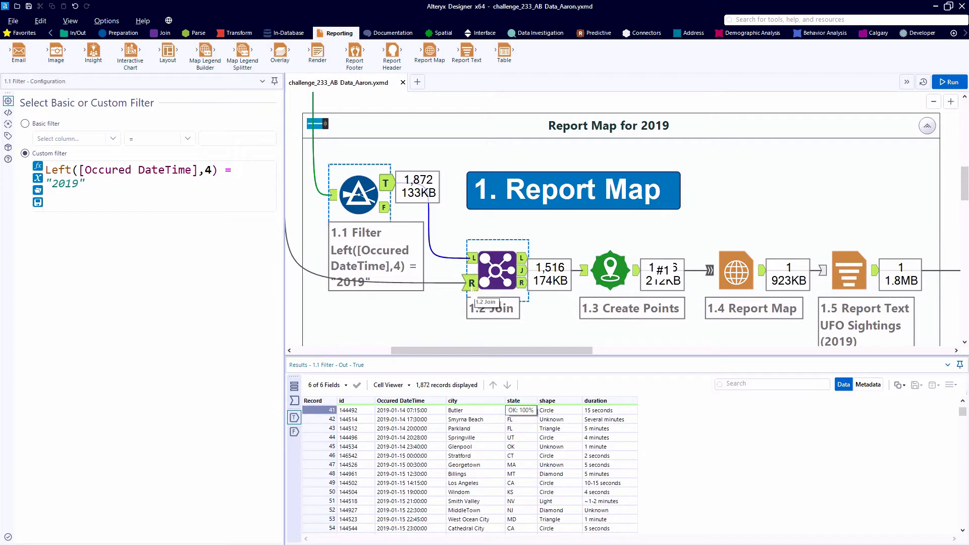
click(428, 411)
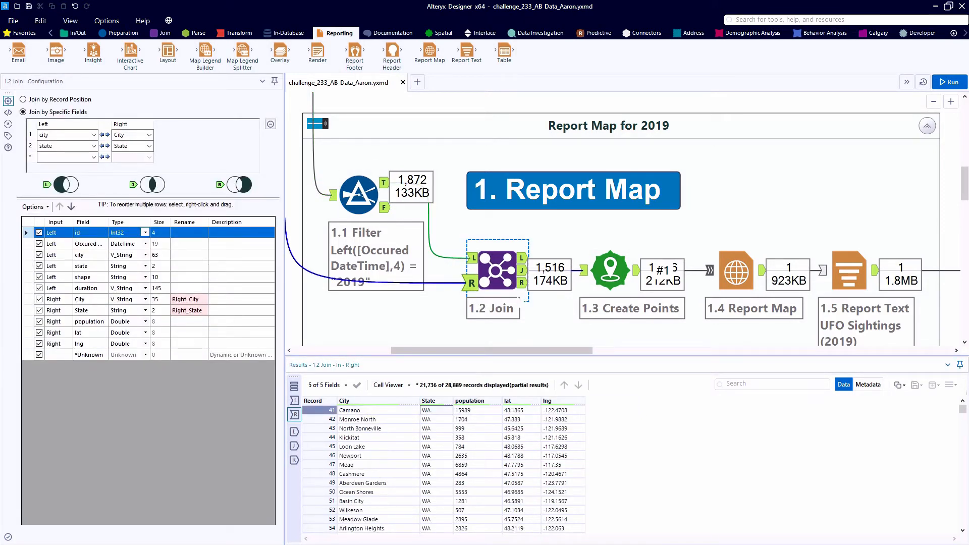
click(524, 270)
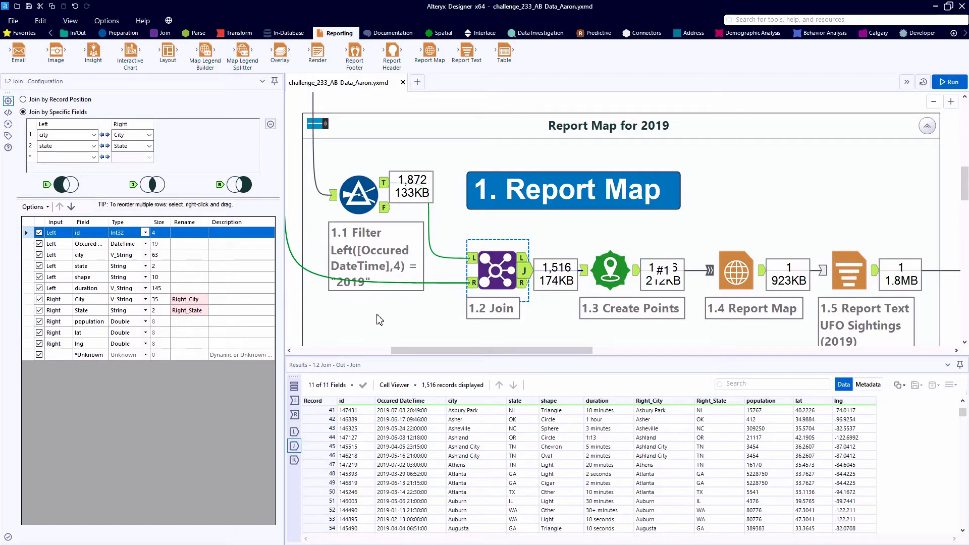
click(524, 258)
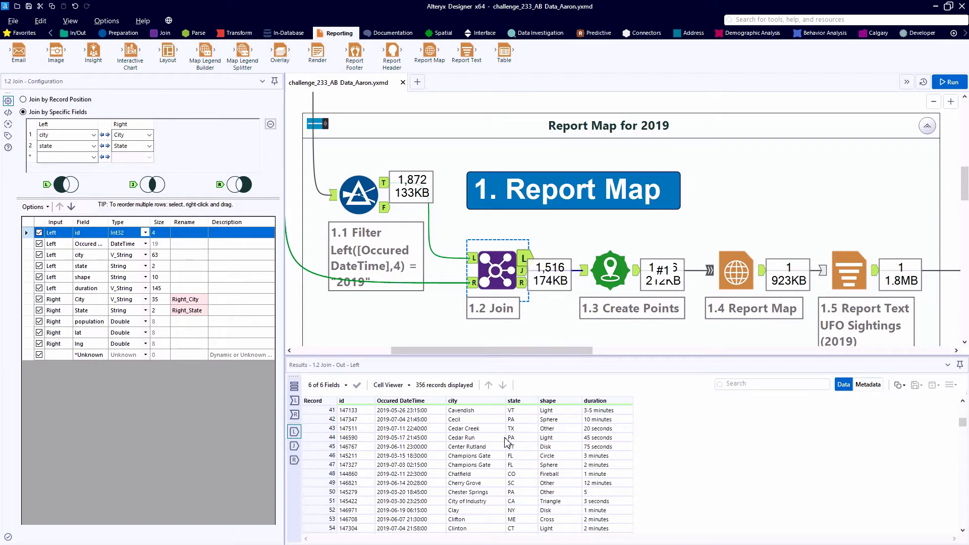
click(525, 271)
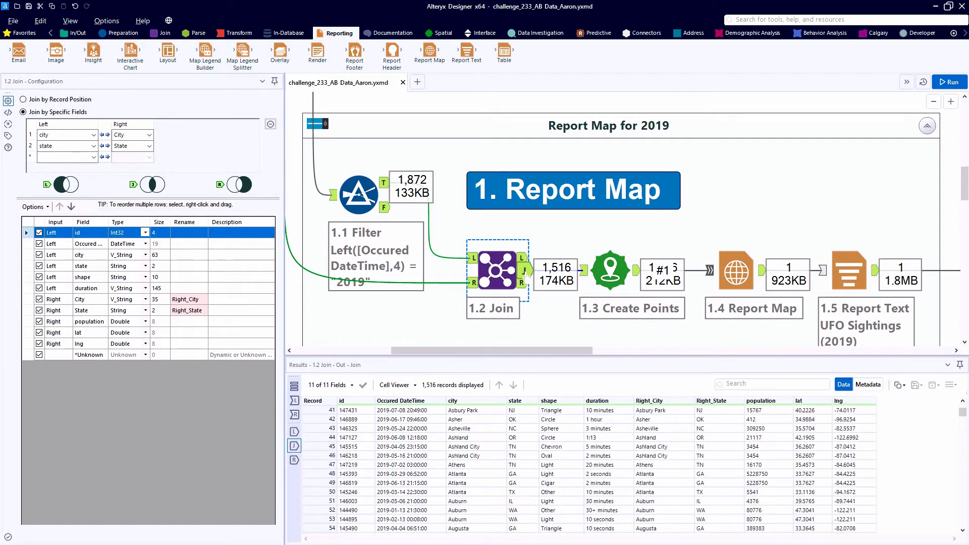
click(834, 411)
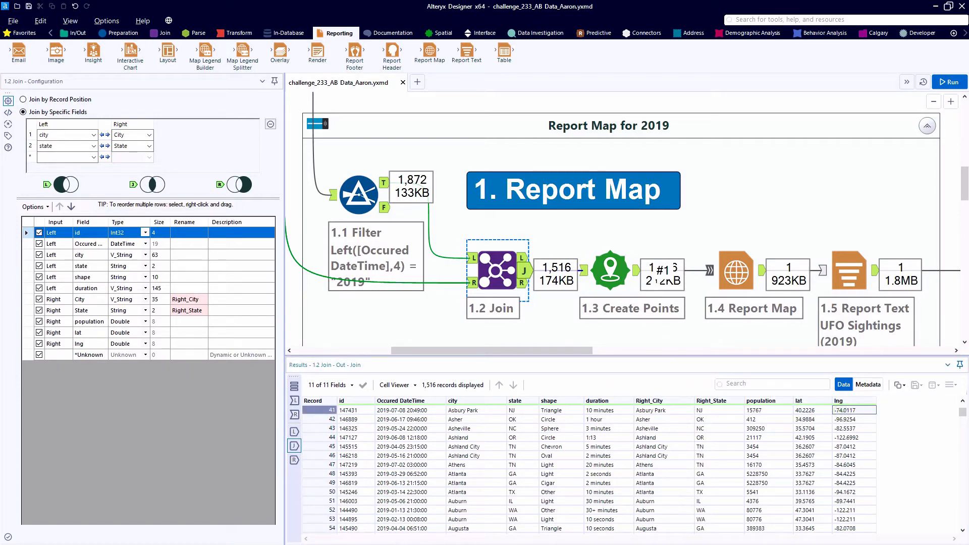
Inspect the 1.3 Create Points longitude and latitude field settings and the Centroid column in its output.
click(611, 271)
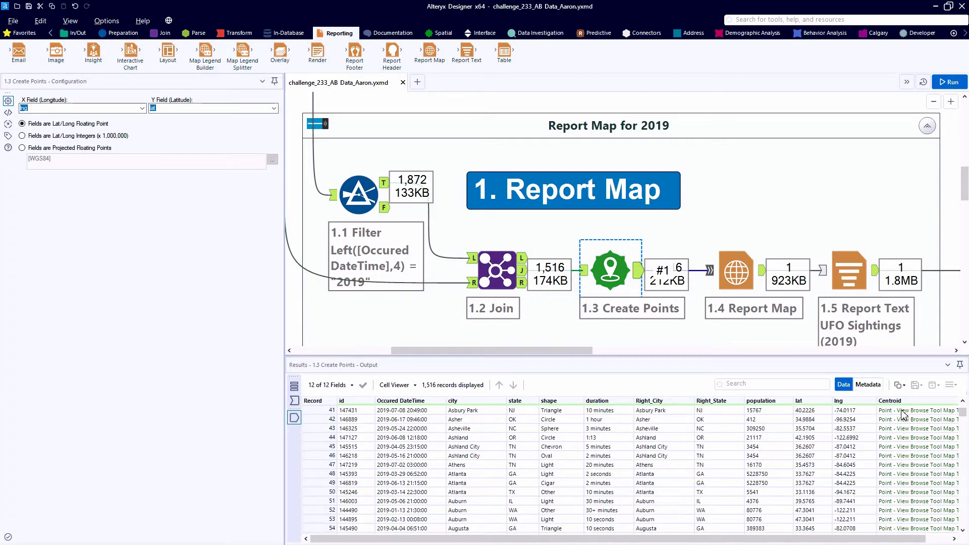
click(903, 413)
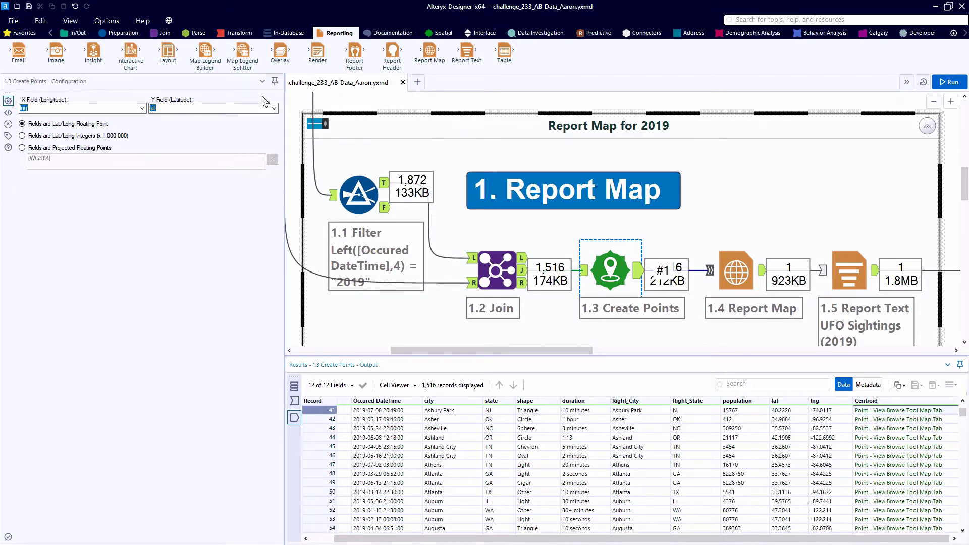
Add a Browse tool above 1.5 Report Text and connect it to the 1.4 Report Map output.
click(76, 33)
drag(19, 50, 808, 161)
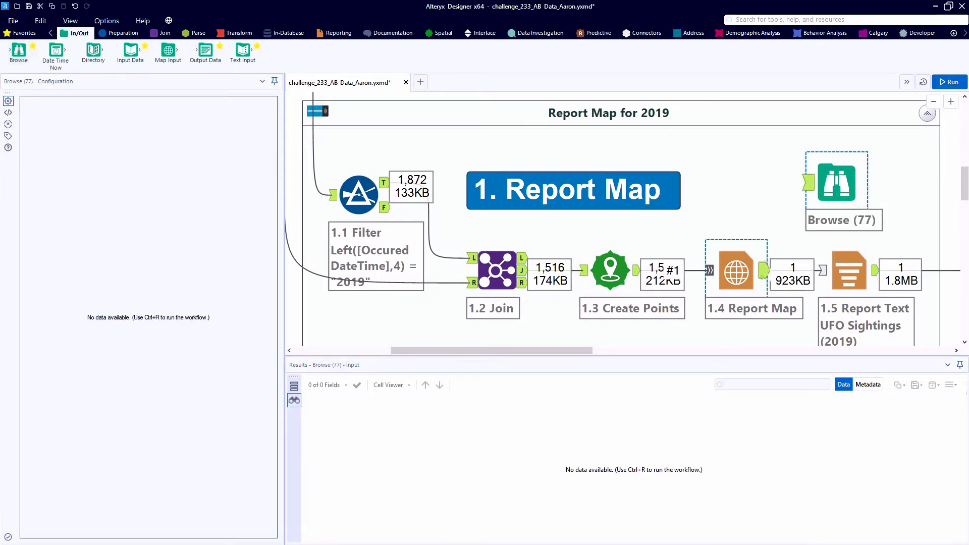
drag(763, 270, 808, 181)
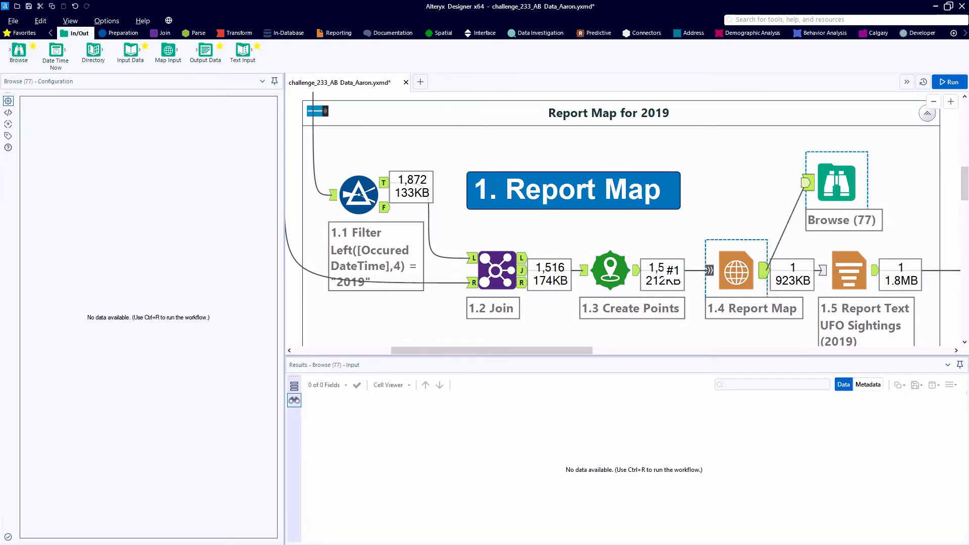
Review the 1.4 Report Map's general settings, its input records and the data connection #1, checking shape as the thematic field.
click(746, 268)
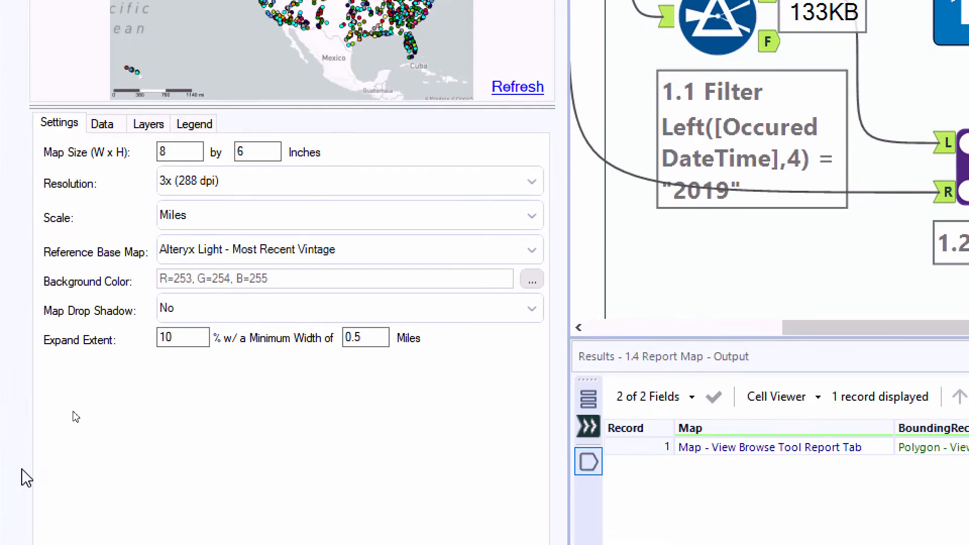
click(587, 441)
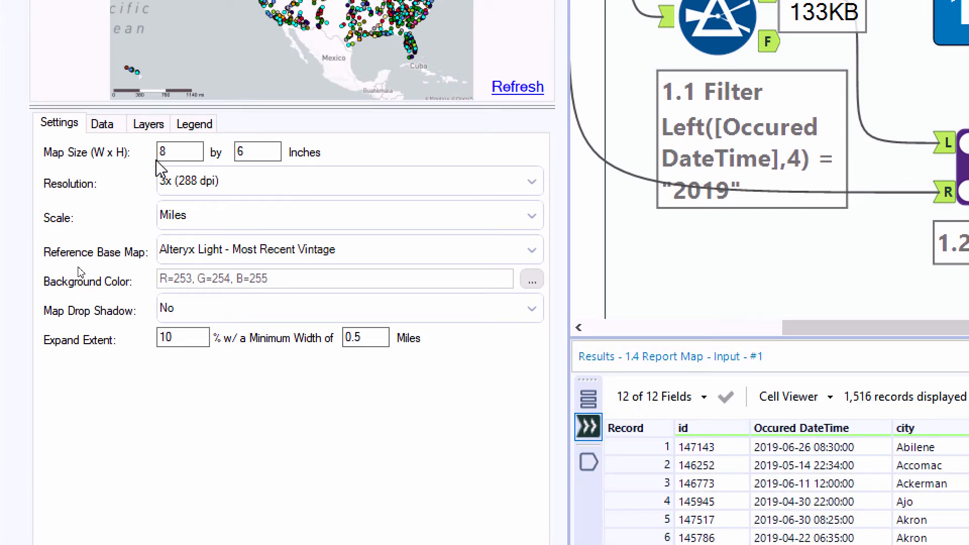
click(112, 131)
click(98, 192)
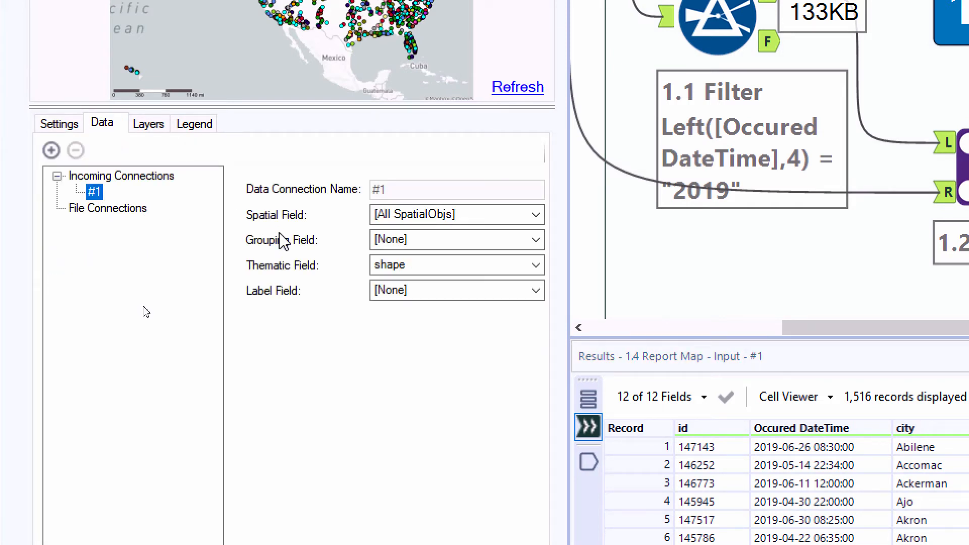
click(377, 271)
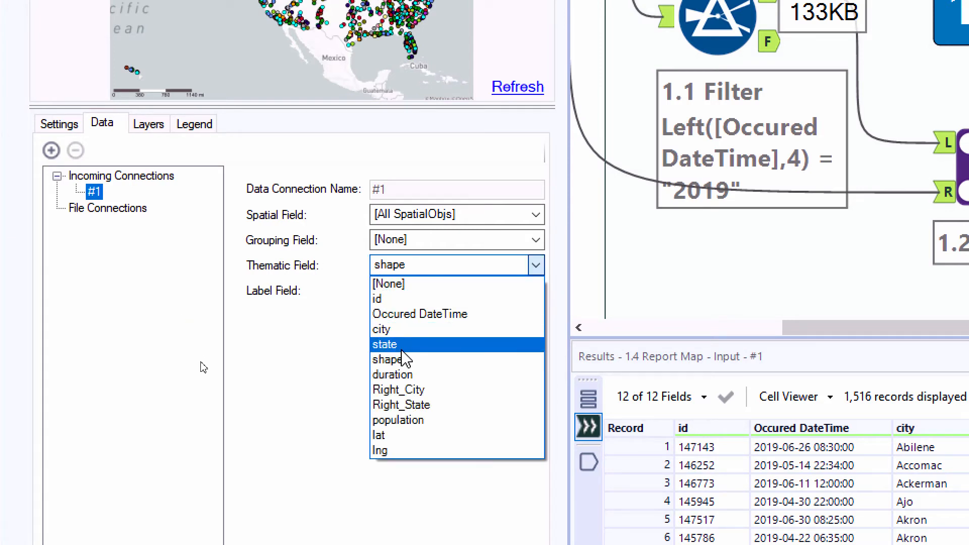
click(345, 363)
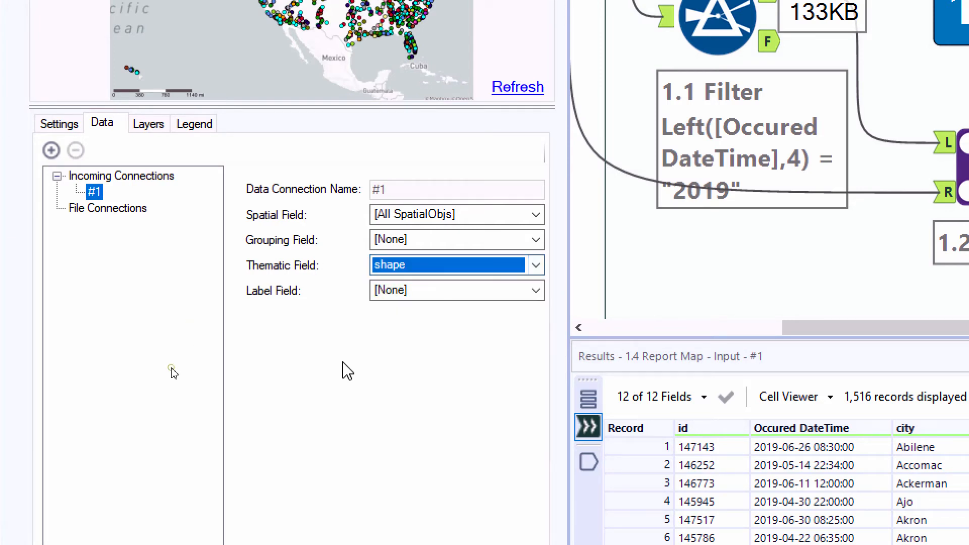
Examine the map's layer #1, the layer types that can be added and the point style options such as Circle and Flag.
click(147, 127)
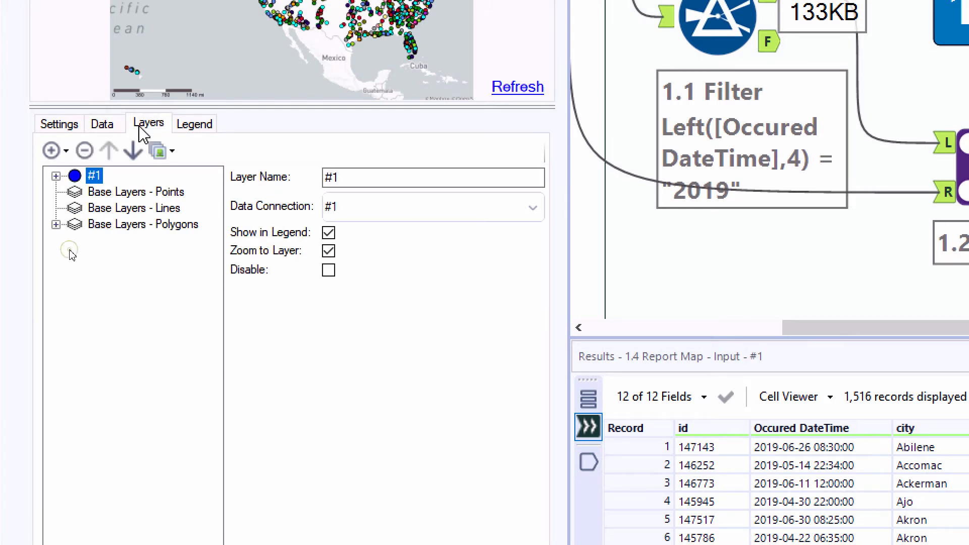
click(56, 176)
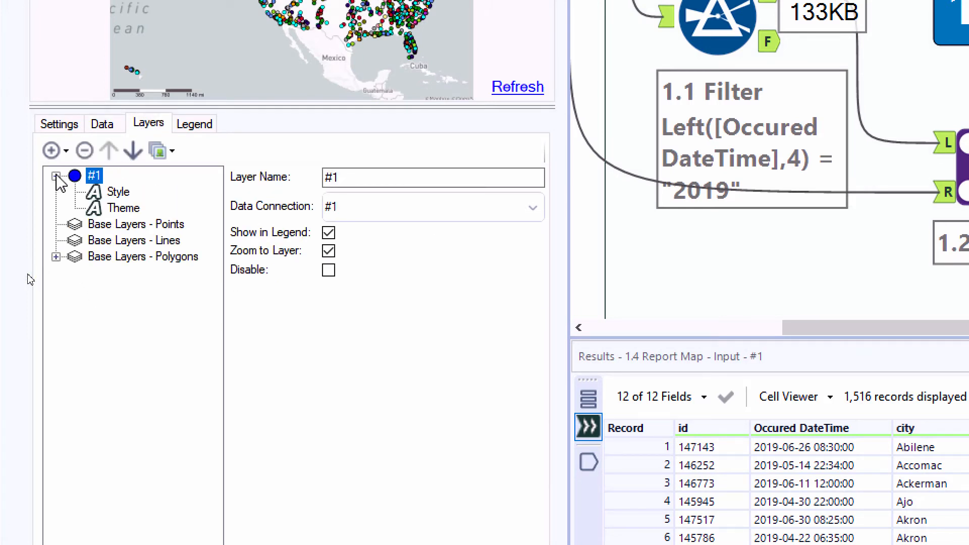
click(51, 151)
mouse_move(67, 175)
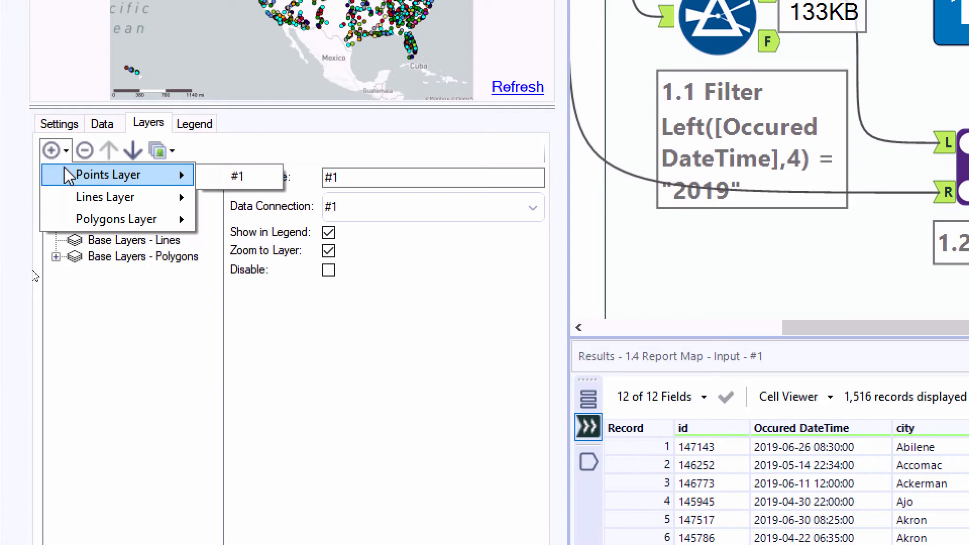
click(30, 178)
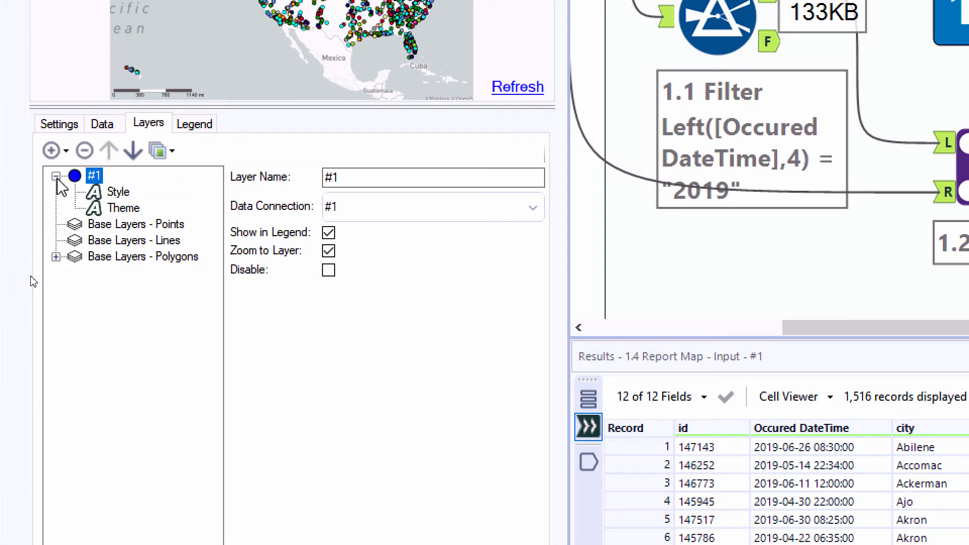
click(120, 196)
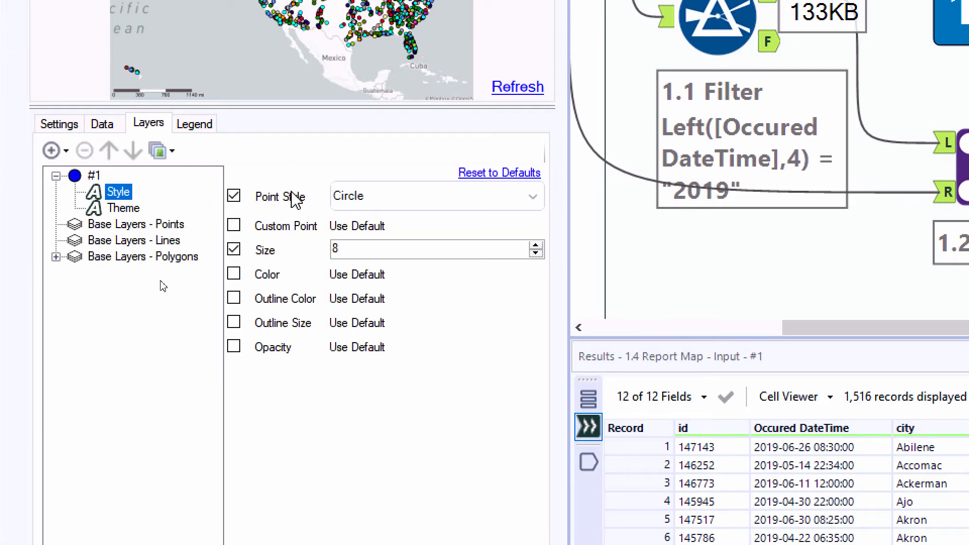
click(360, 197)
scroll(381, 237, down, 4)
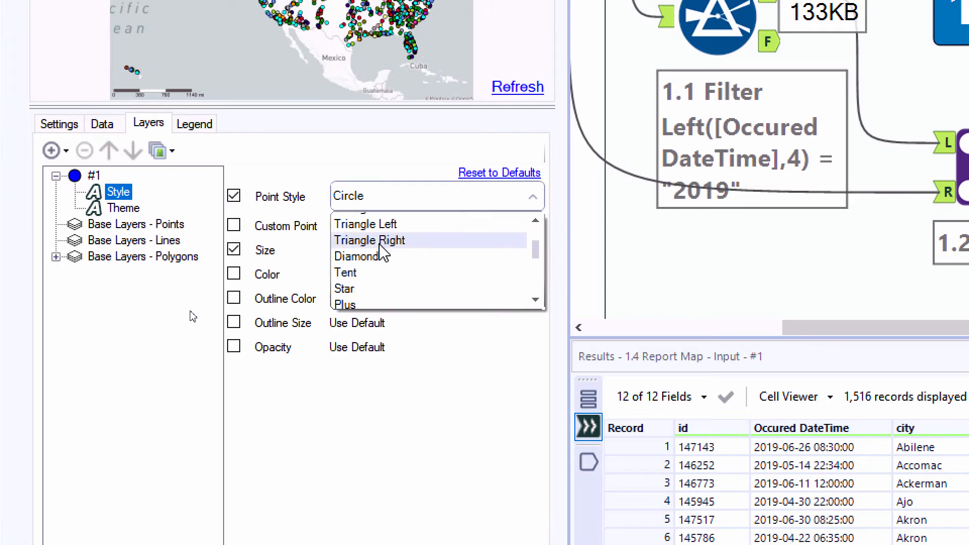
scroll(383, 260, down, 1)
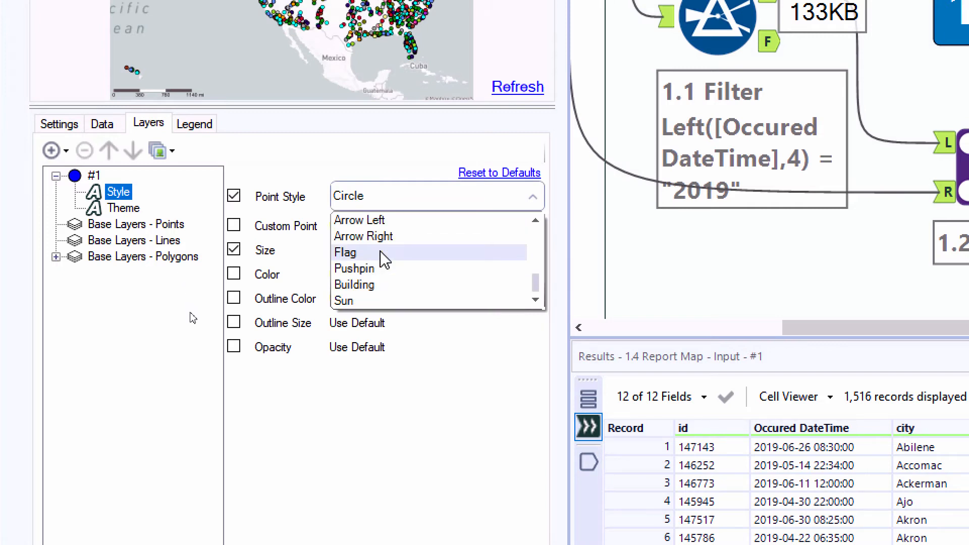
scroll(386, 262, up, 3)
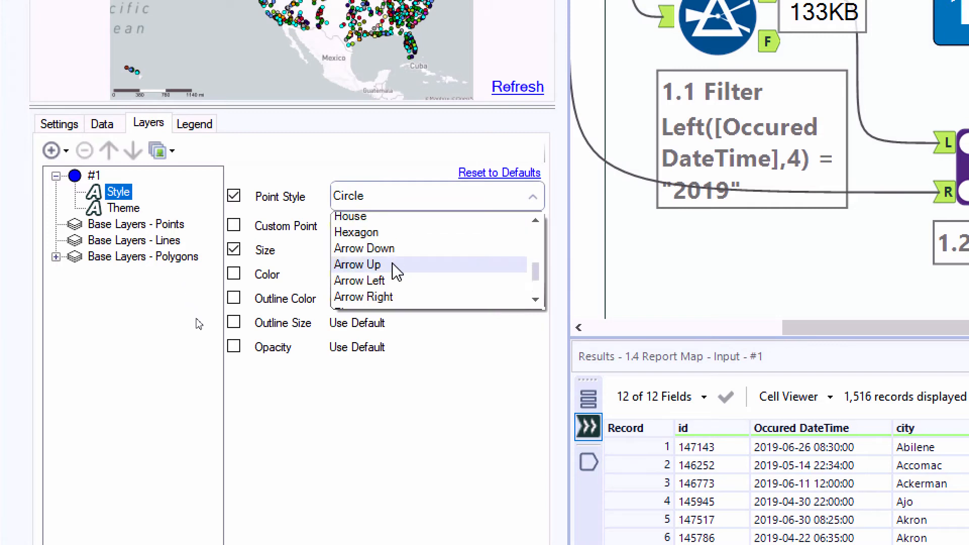
click(312, 188)
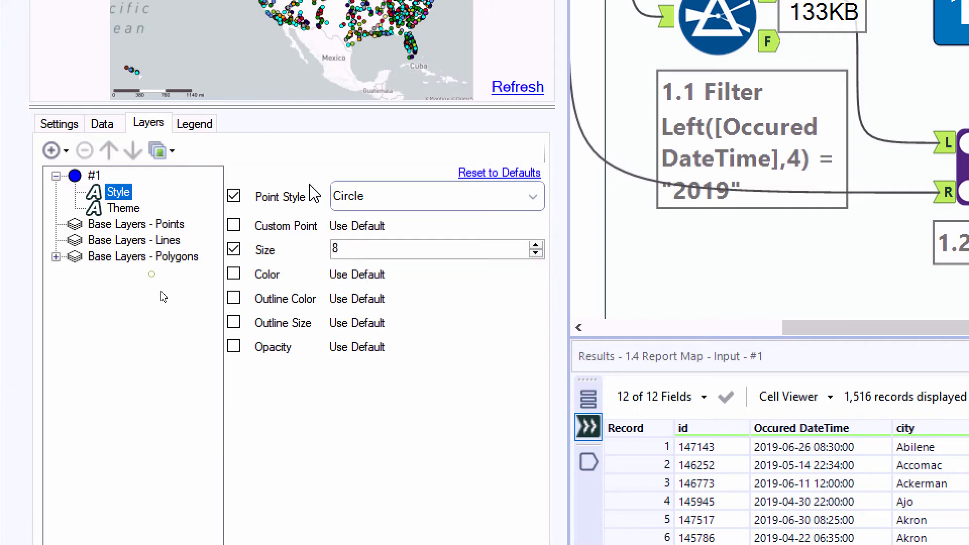
Set the unique colors of layer #1's theme to 25 Colors and check the options for non-specified values.
click(132, 209)
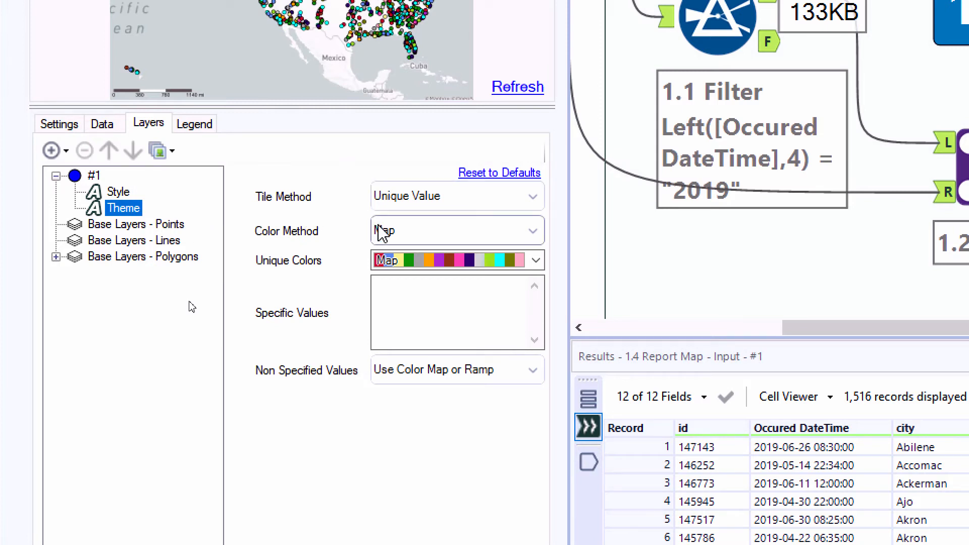
click(398, 261)
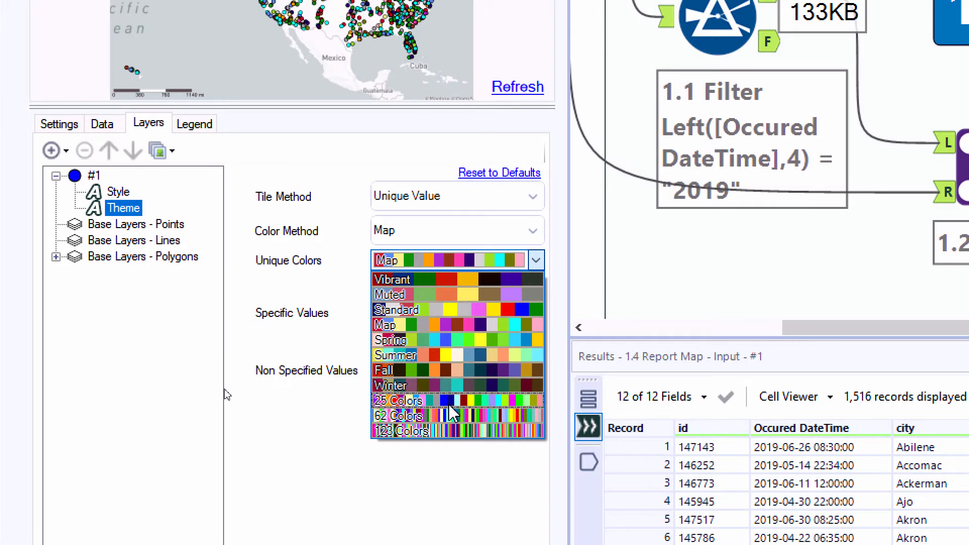
click(444, 402)
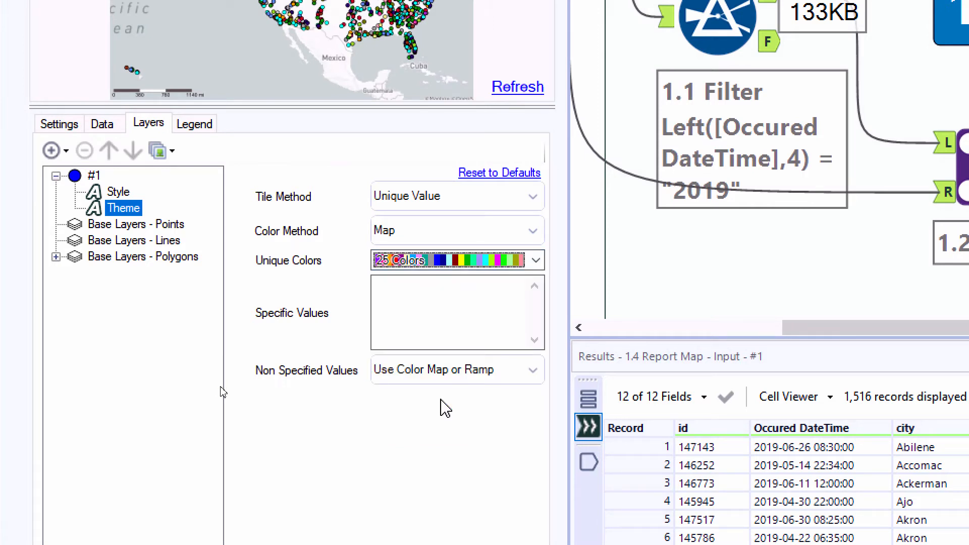
click(417, 378)
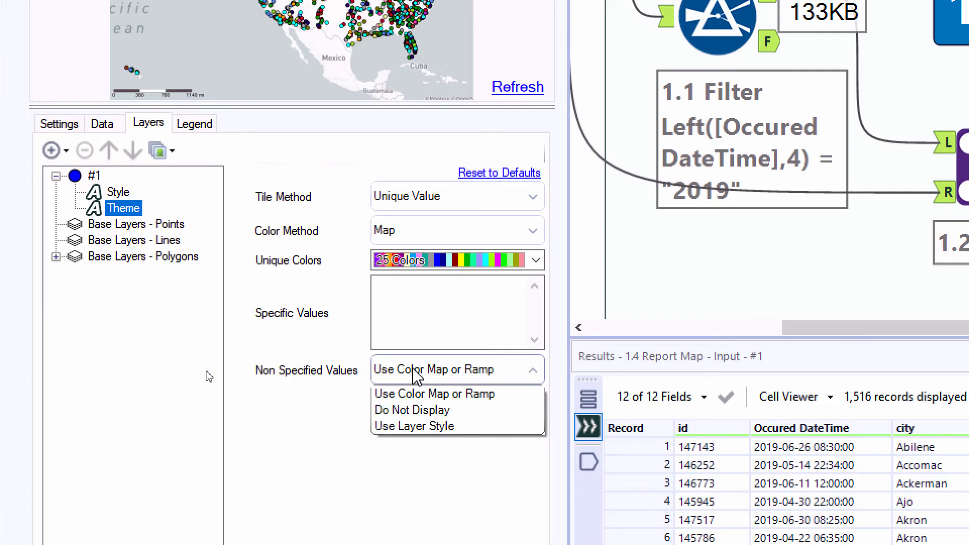
click(208, 375)
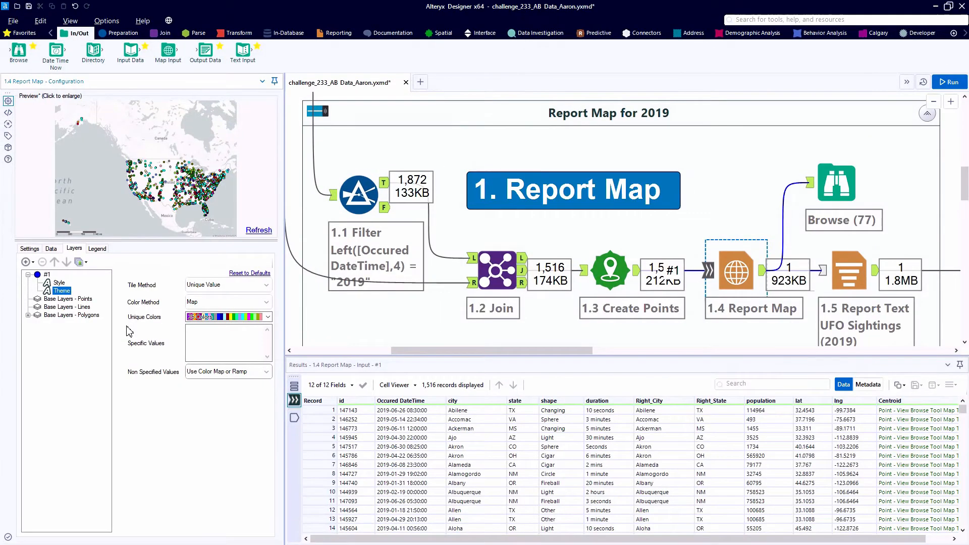
Run the workflow and display the rendered report map from the new Browse tool in a widened configuration area.
key(ctrl+r)
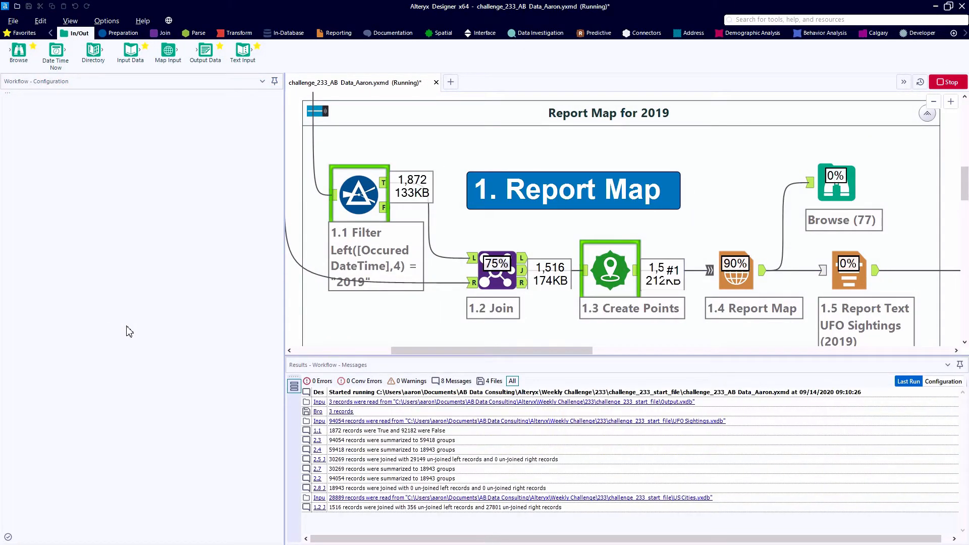
click(834, 192)
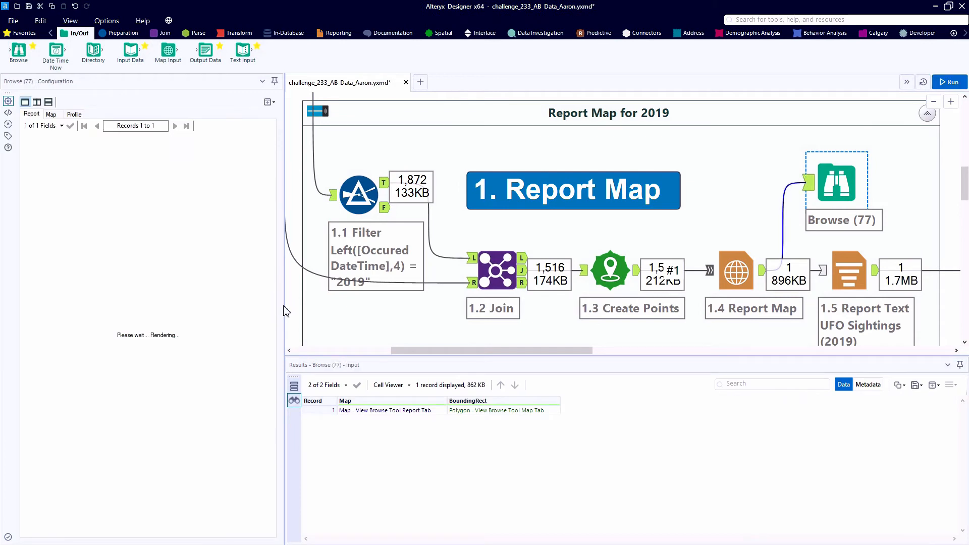
drag(286, 311, 519, 311)
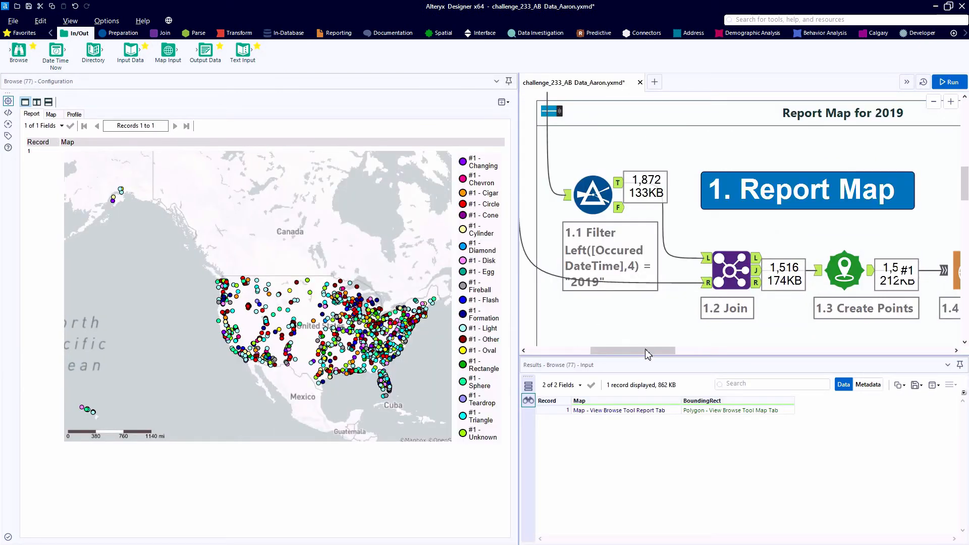
Enlarge the font of the "UFO Sightings (2019)" title in the 1.5 Report Text tool by seven increments.
drag(646, 351, 712, 353)
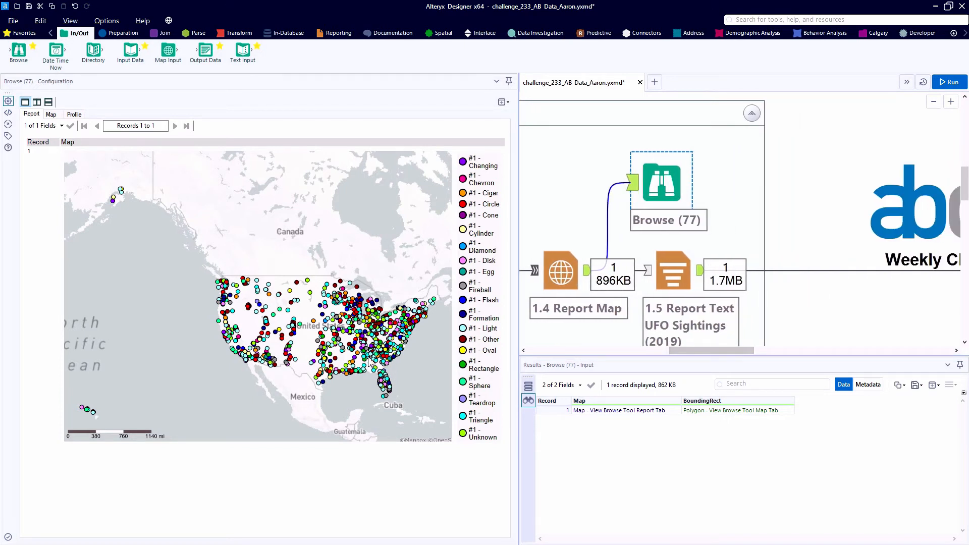
click(680, 270)
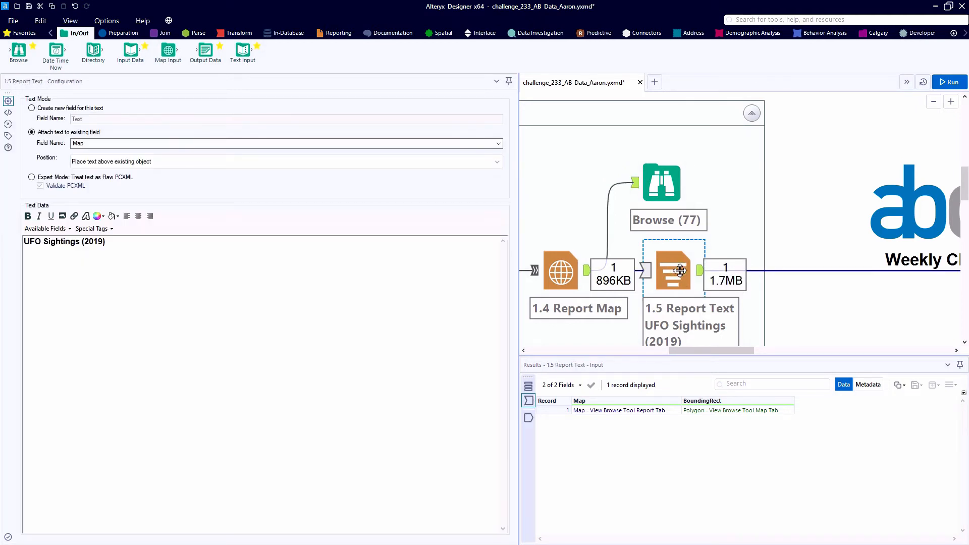
key(ctrl+a)
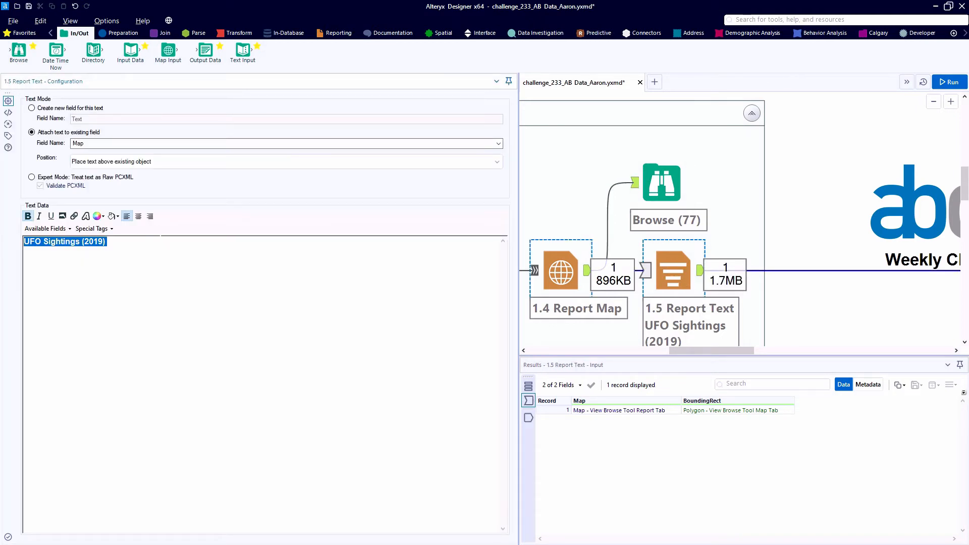
key(ctrl+shift+period)
key(ctrl+shift+period)
key(ctrl+shift+period)
key(ctrl+shift+period)
key(ctrl+shift+period)
key(ctrl+shift+period)
key(ctrl+shift+period)
click(166, 250)
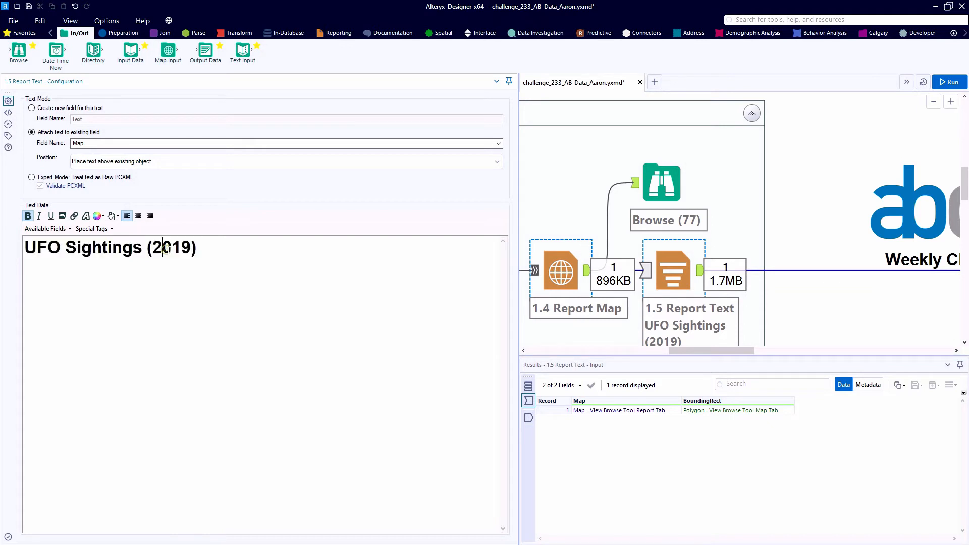
Check the 1.5 Report Text's text mode, which attaches the title to the existing Map field.
key(ctrl)
key(ctrl)
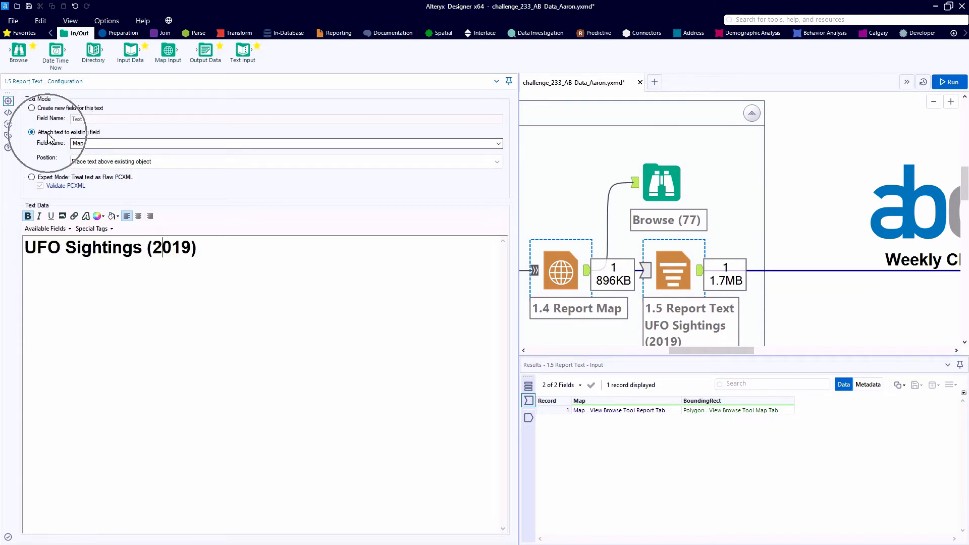
key(ctrl)
key(ctrl)
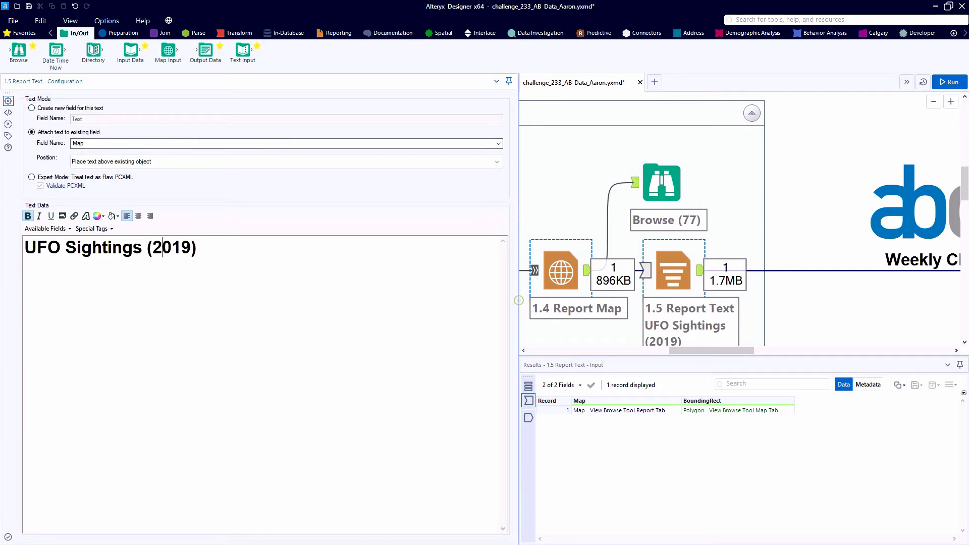
Narrow the configuration area and open the 2.1 Formula output in the Top 25 Table section to view City/State and Year.
drag(519, 301, 324, 300)
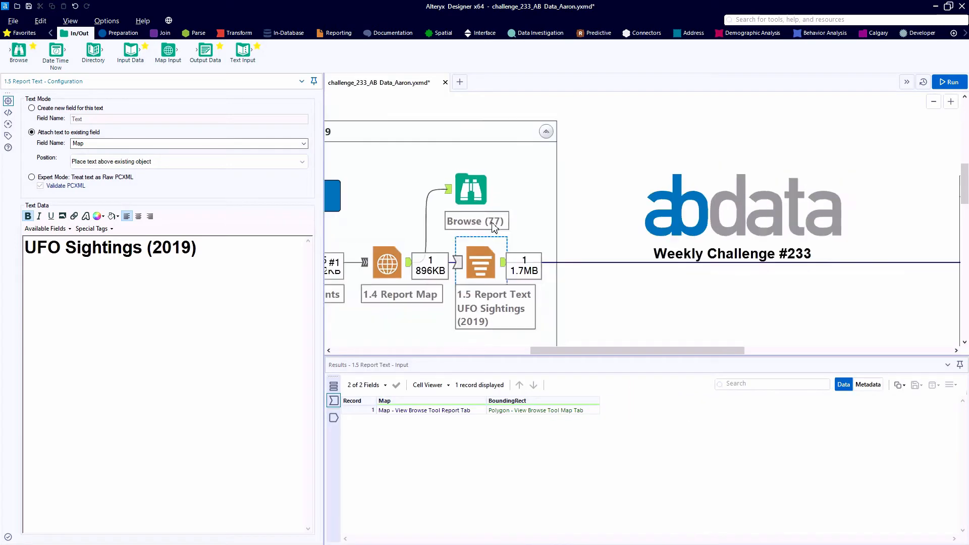
scroll(492, 222, down, 2)
drag(513, 352, 416, 362)
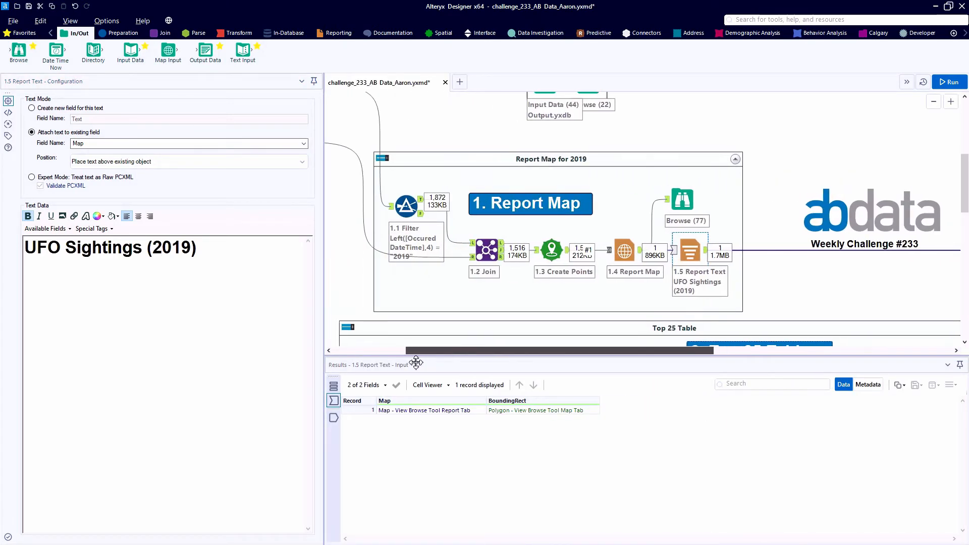
scroll(434, 283, down, 3)
click(367, 206)
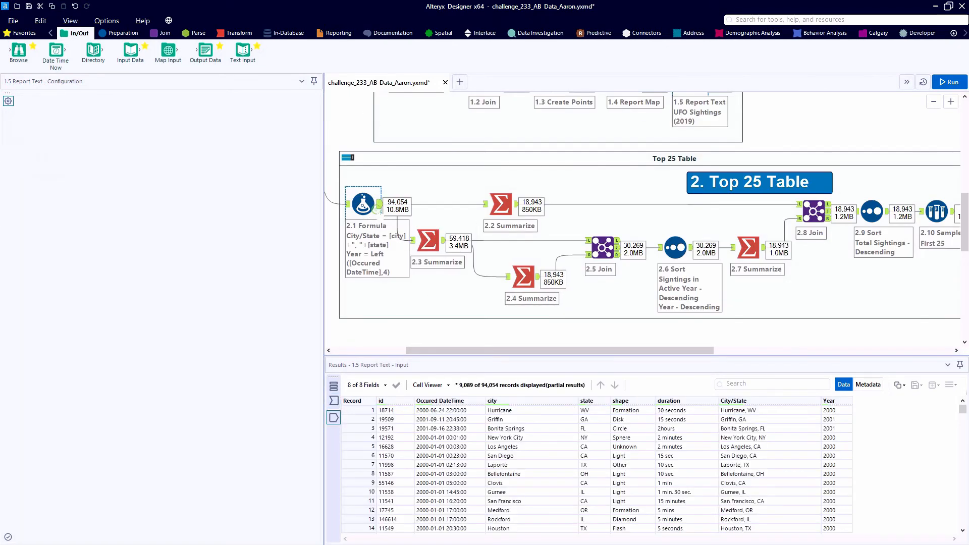
Enlarge the City/State and Year expressions in the 2.1 Formula tool and compare its input data with its output.
scroll(376, 209, up, 1)
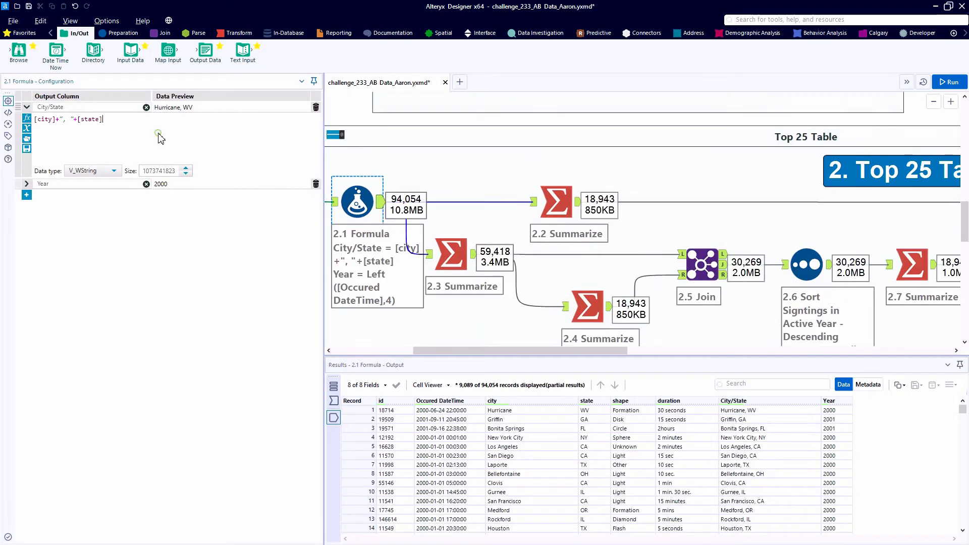
ctrl+scroll(161, 136, up, 3)
click(27, 184)
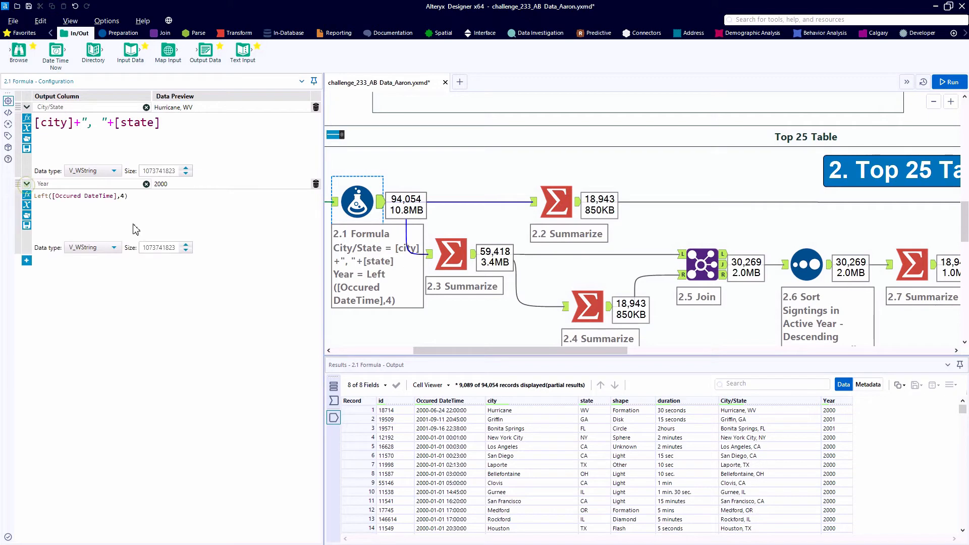
ctrl+scroll(133, 227, up, 3)
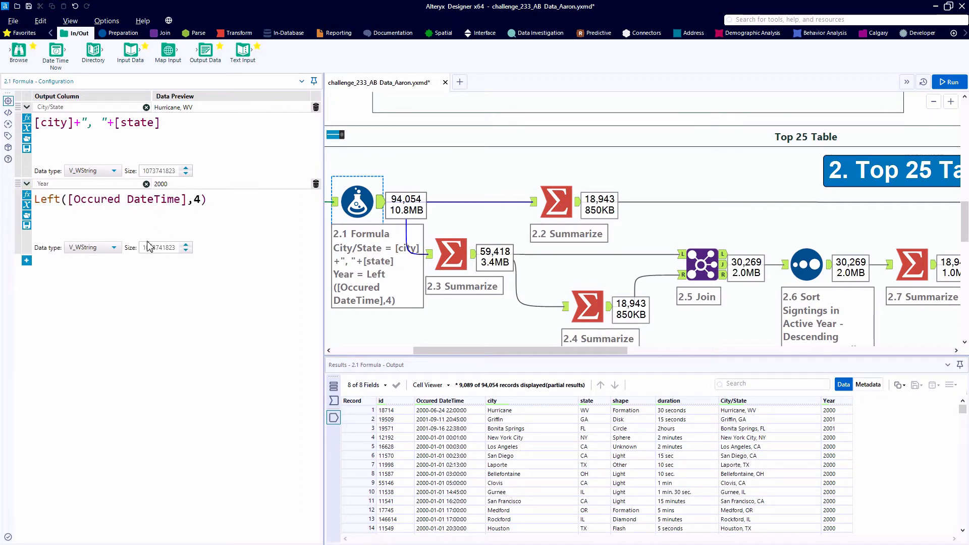
click(333, 404)
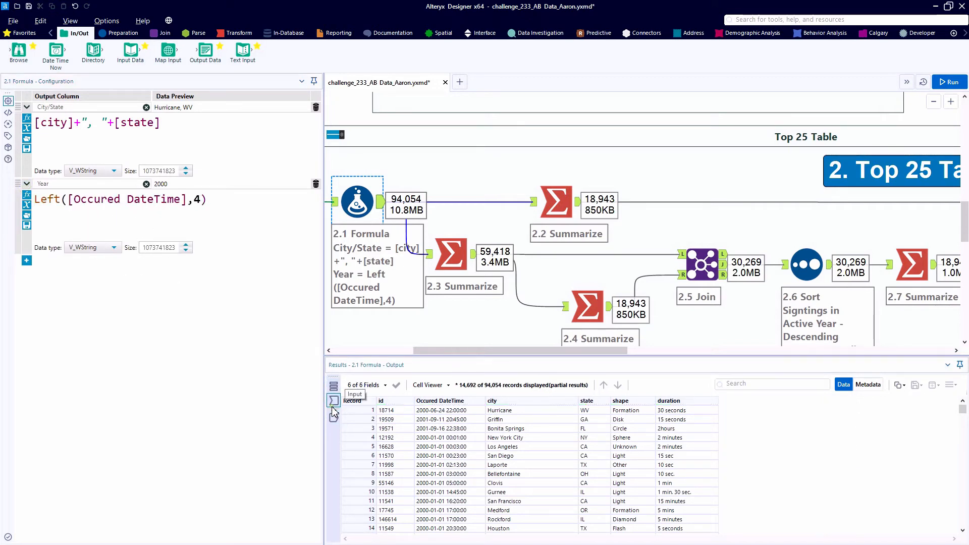
click(333, 416)
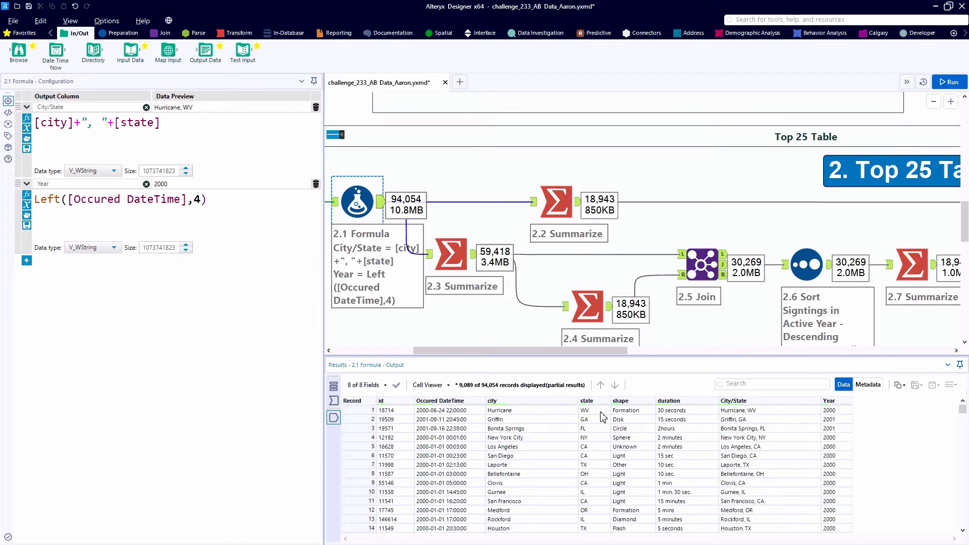
scroll(791, 431, down, 2)
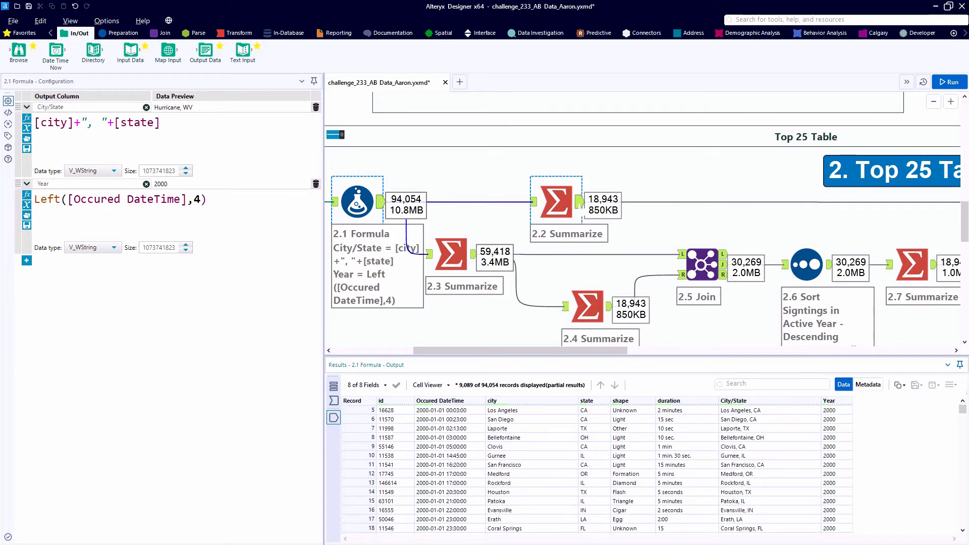
Examine the City/State grouping and the distinct id count action in the 2.2 Summarize tool.
click(558, 205)
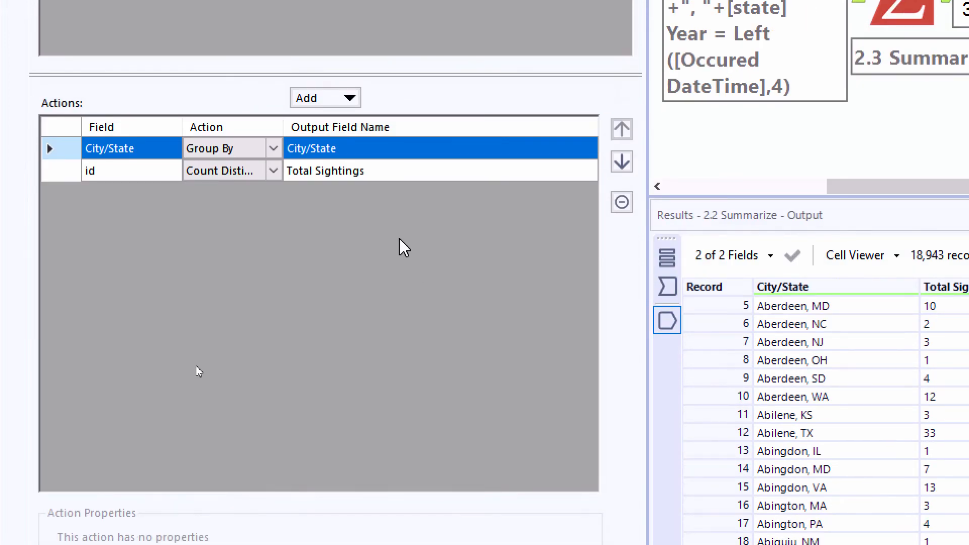
click(372, 174)
click(370, 170)
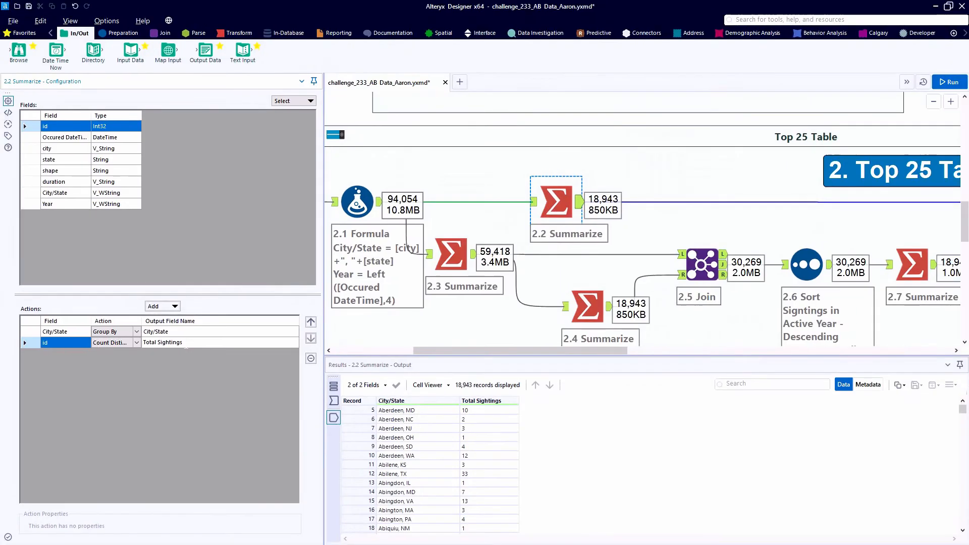
Examine the 2.3 Summarize tool's Year grouping and id count, and highlight the Abbeville, LA rows in its output.
scroll(529, 279, down, 1)
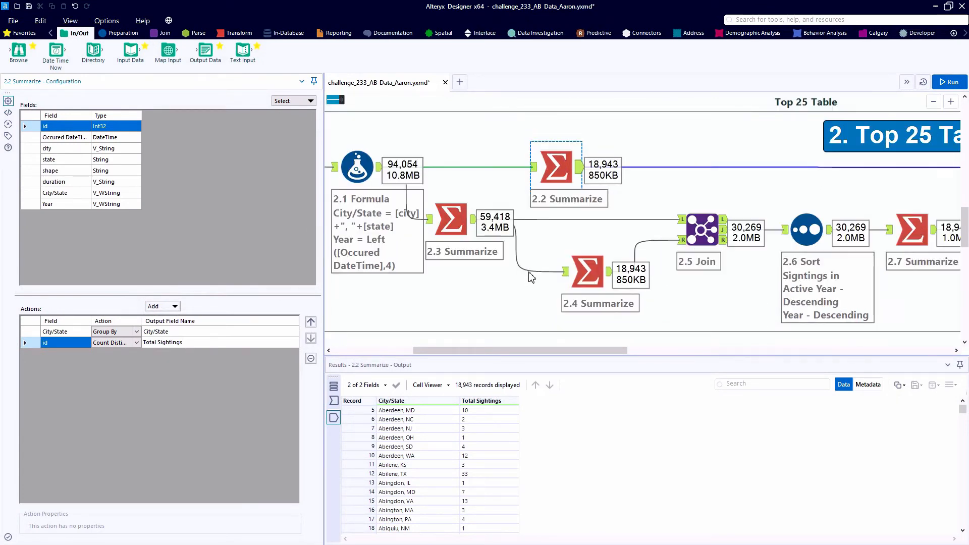
drag(552, 353, 583, 353)
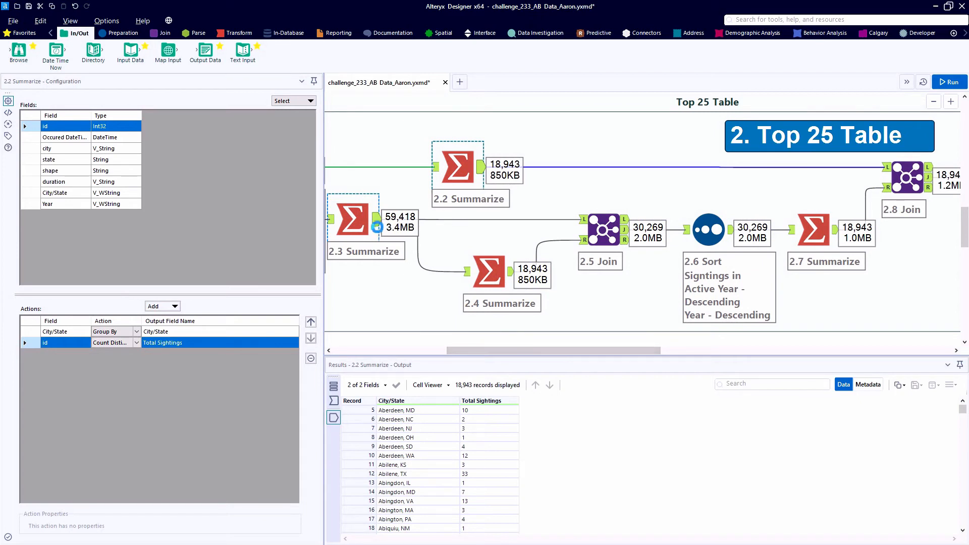
click(378, 236)
click(174, 345)
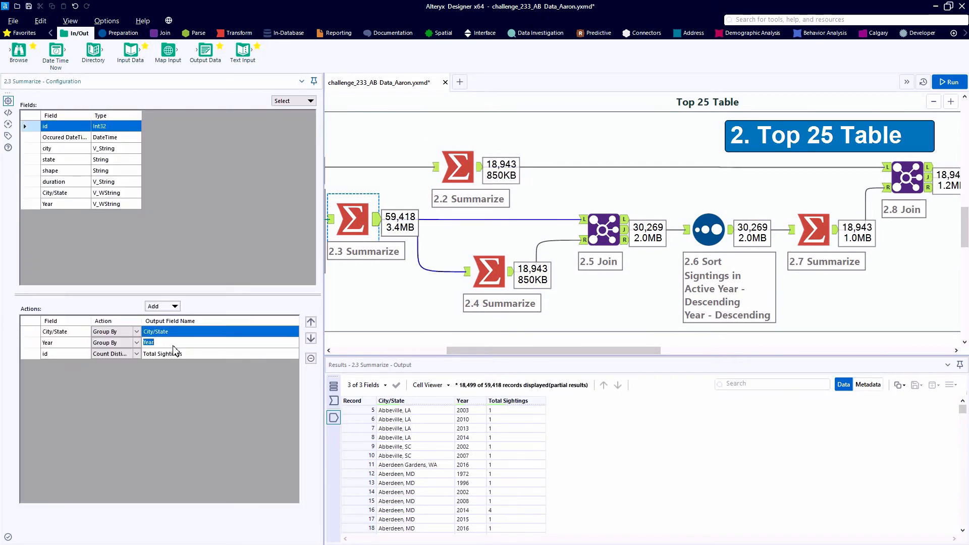
click(181, 353)
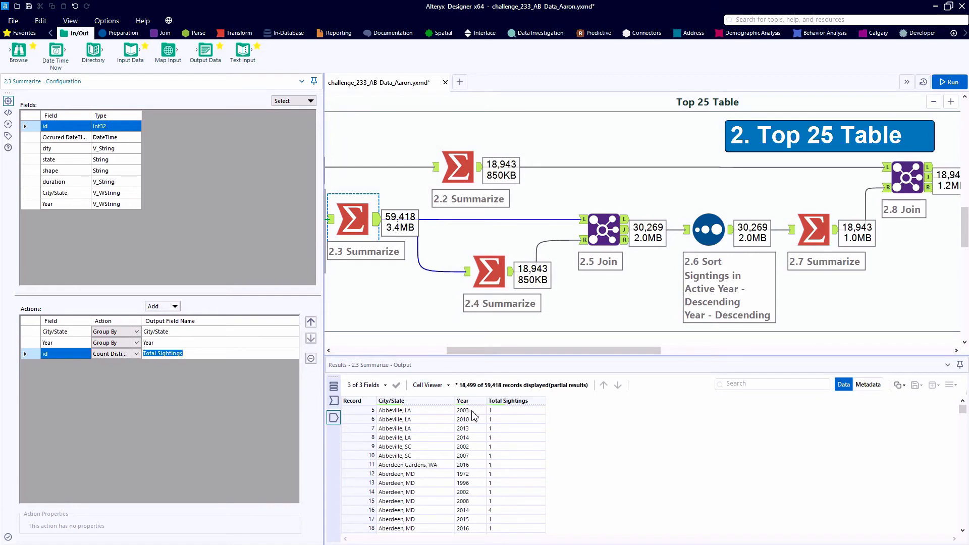
click(472, 411)
drag(445, 411, 435, 430)
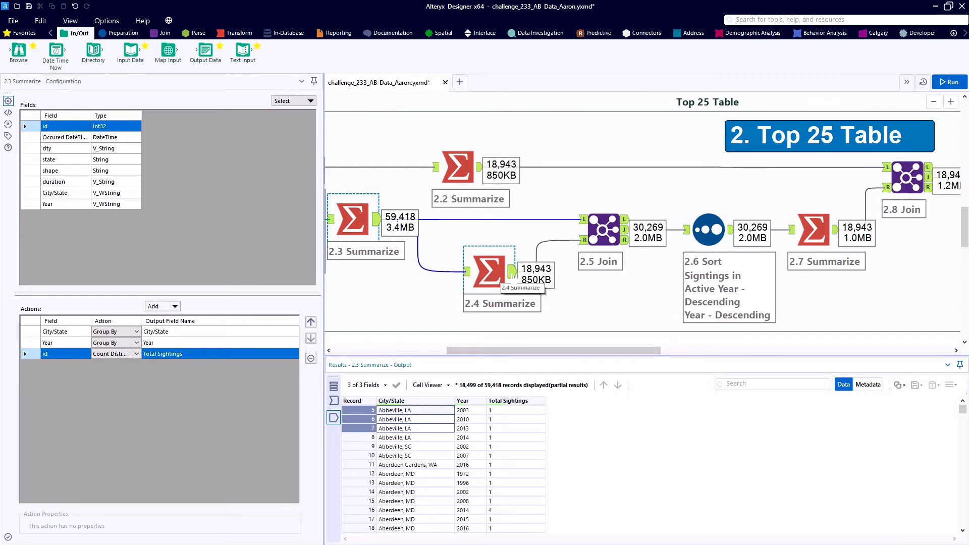
Inspect the Max action on Total Sightings in 2.4 Summarize and check the Aberdeen, MD and Abilene, TX maximums.
click(511, 273)
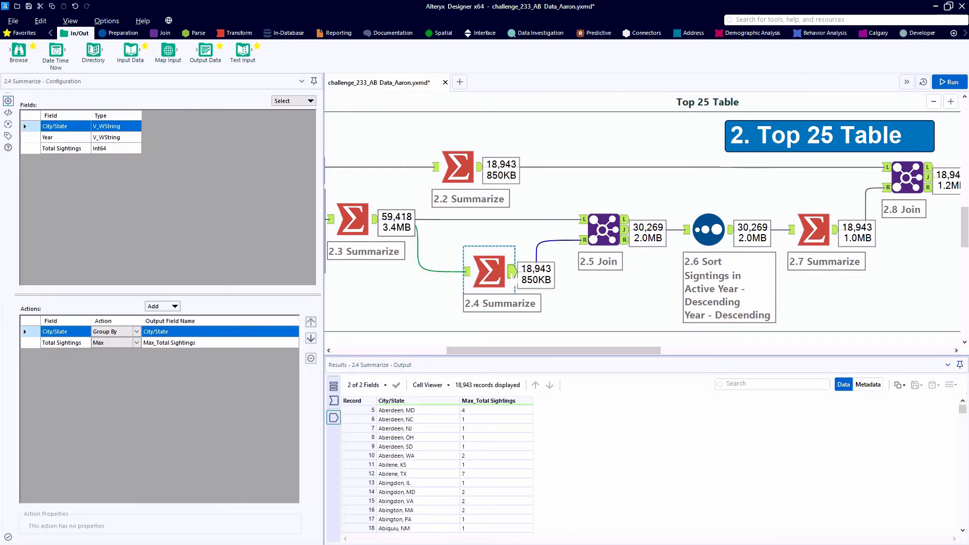
key(Down)
click(242, 343)
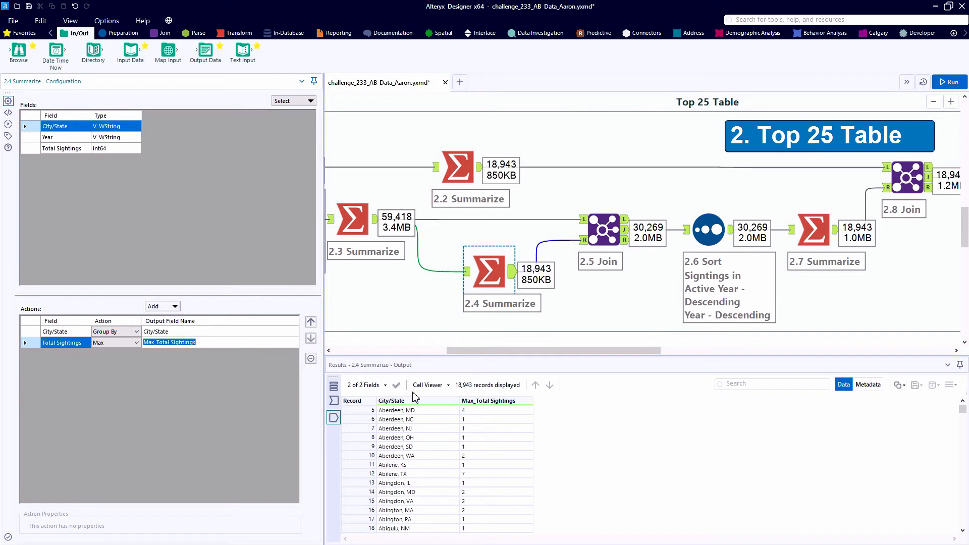
click(504, 411)
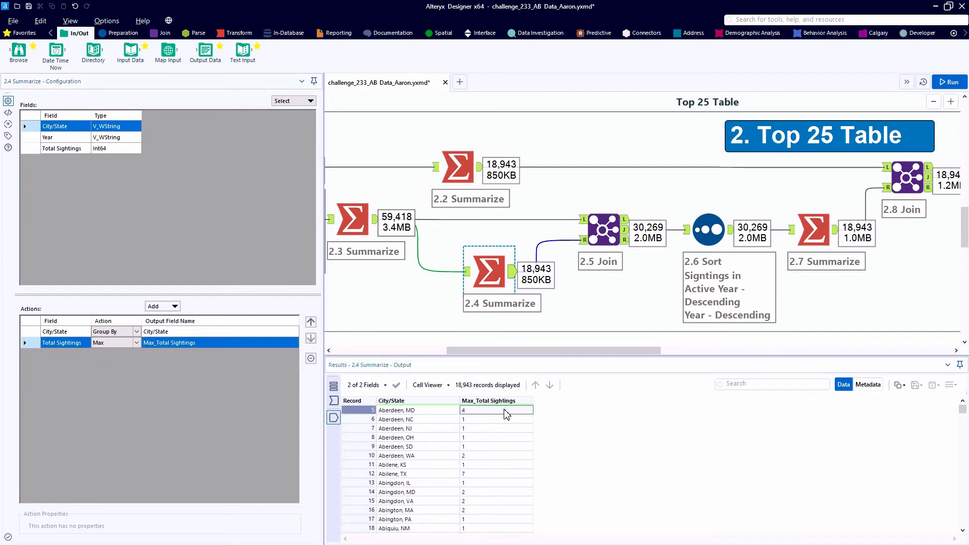
click(511, 474)
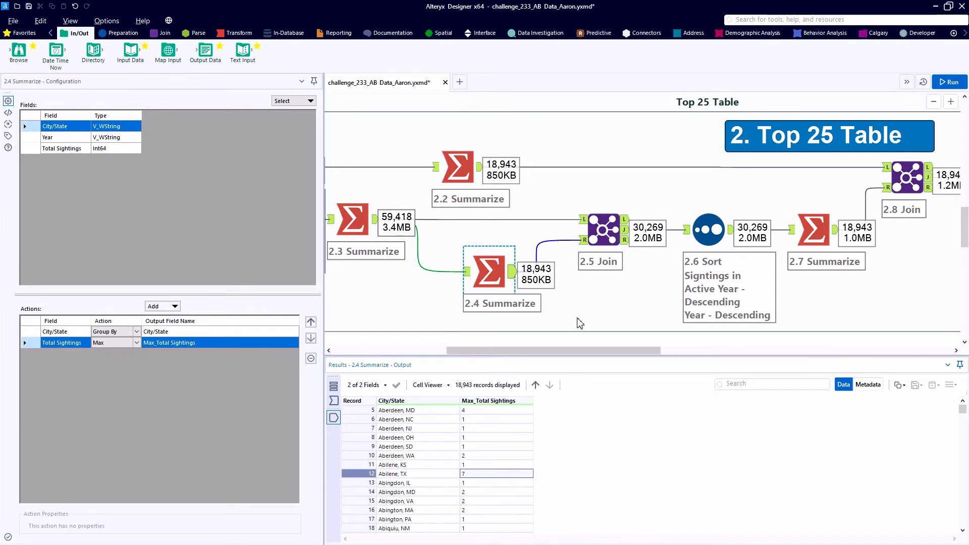
Review the 2.5 Join fields, widening the Field column and checking the rename of Max_Total Sightings.
click(605, 236)
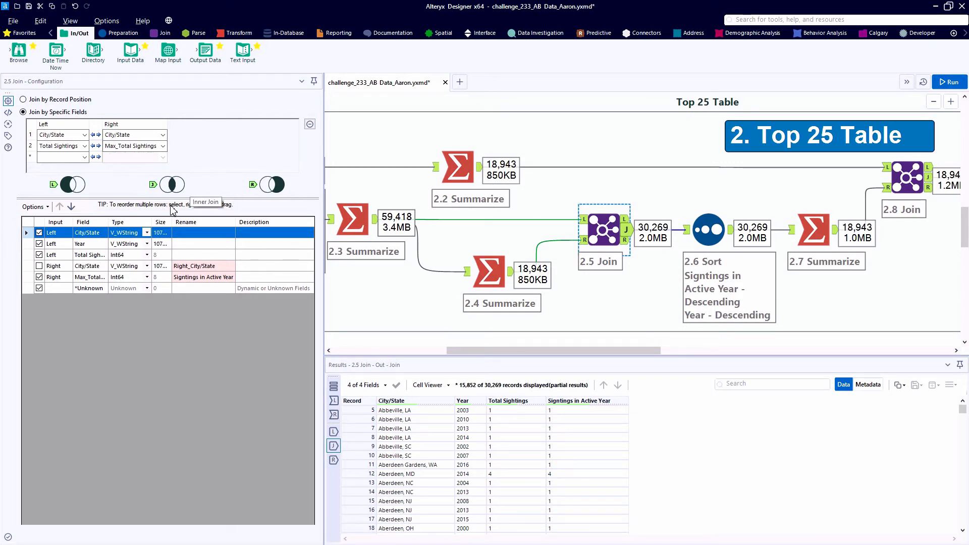
drag(112, 224, 164, 225)
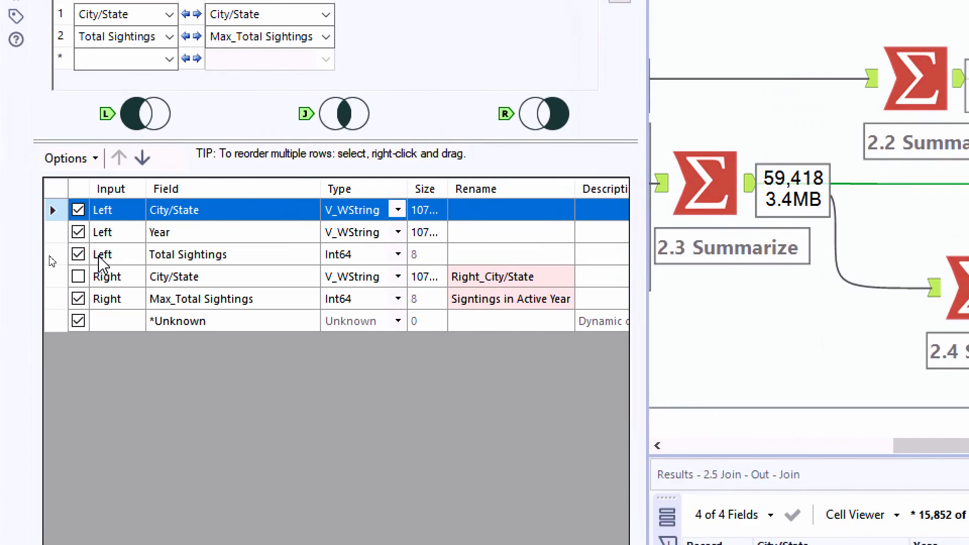
click(493, 300)
double_click(492, 301)
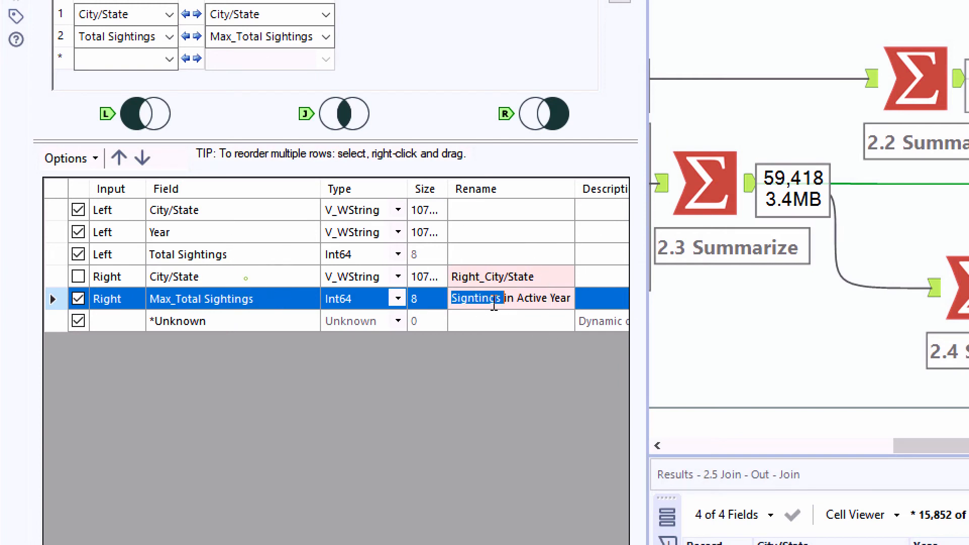
click(493, 301)
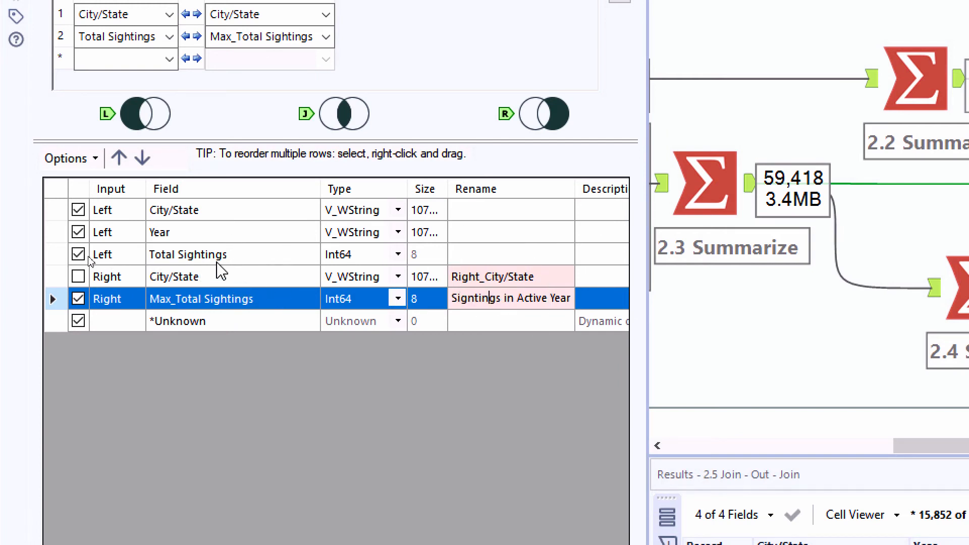
click(175, 259)
click(175, 302)
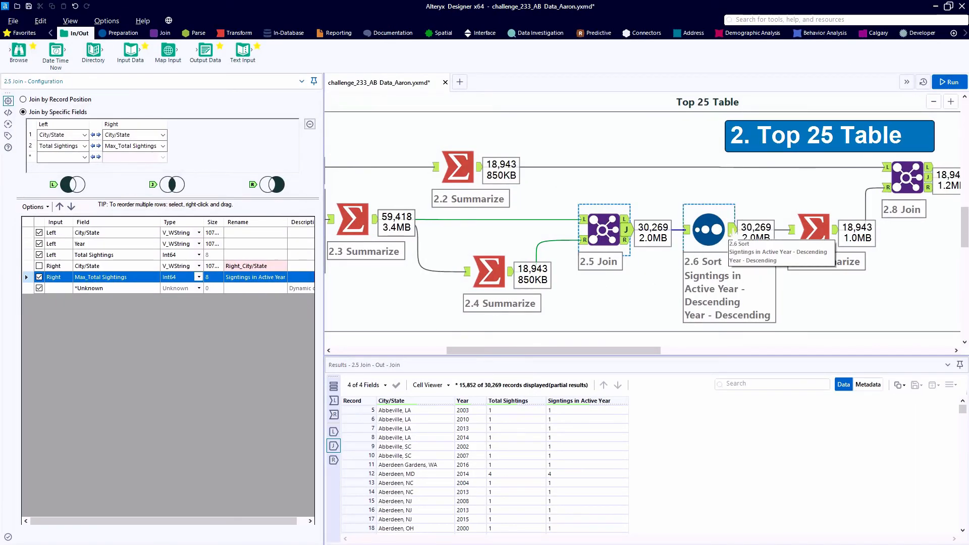
Check the 2.6 Sort order and the First actions for Year and sightings in the 2.7 Summarize tool.
click(730, 234)
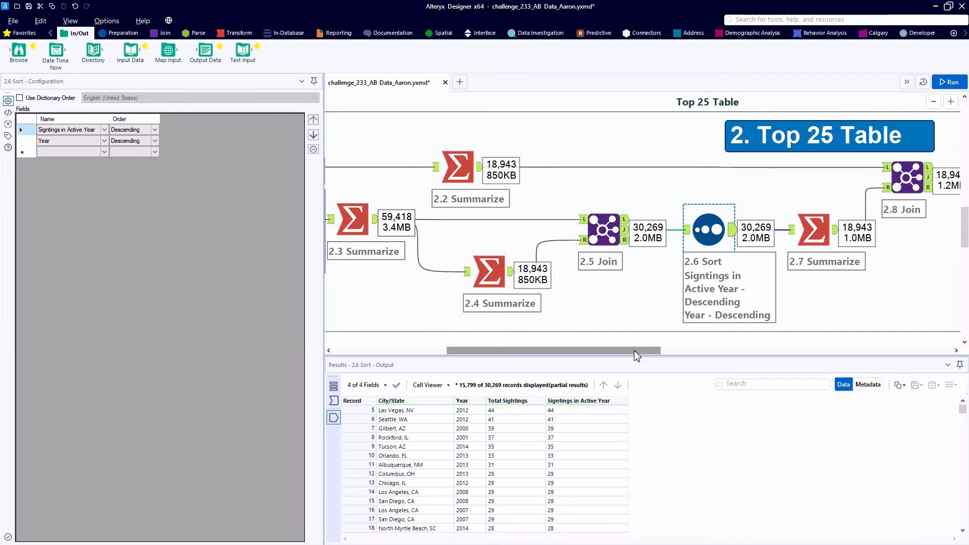
drag(635, 354, 755, 355)
click(477, 230)
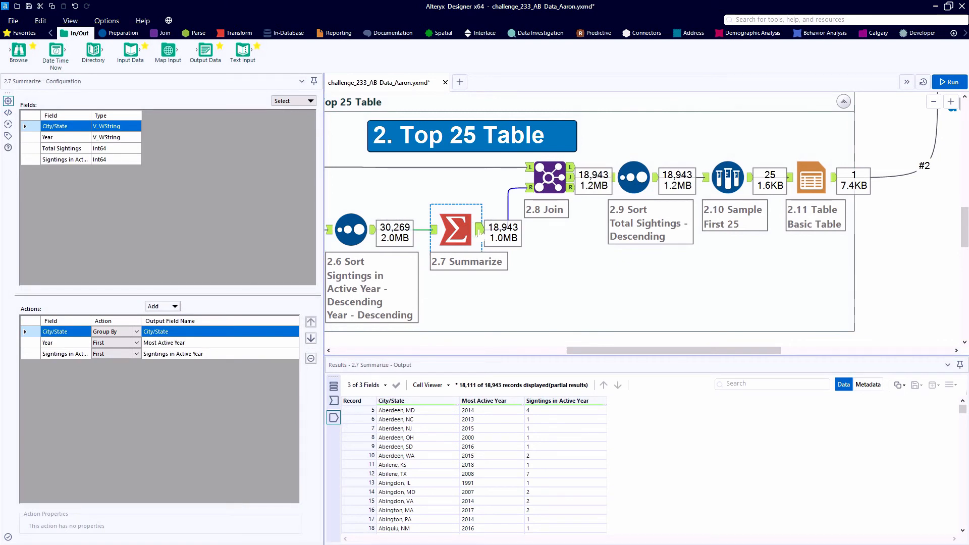
click(190, 343)
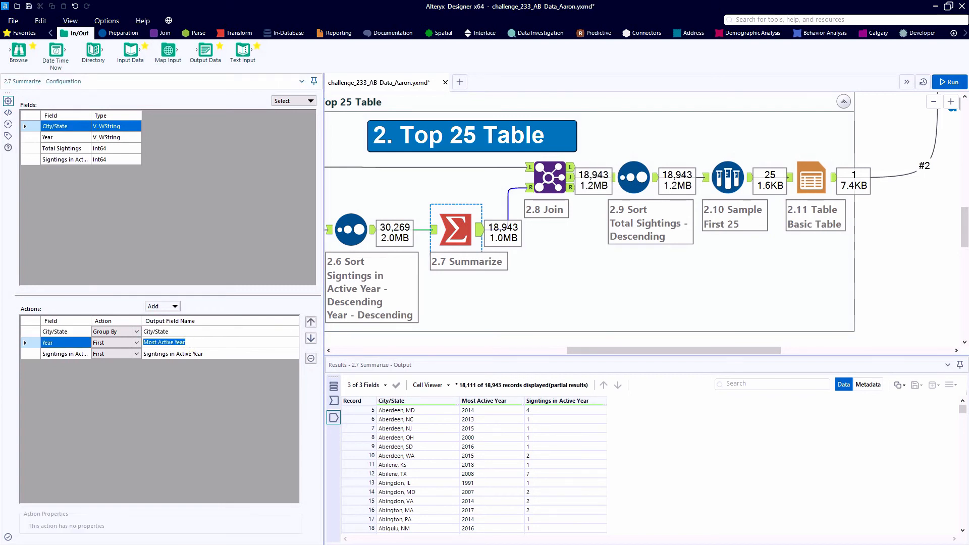
click(23, 350)
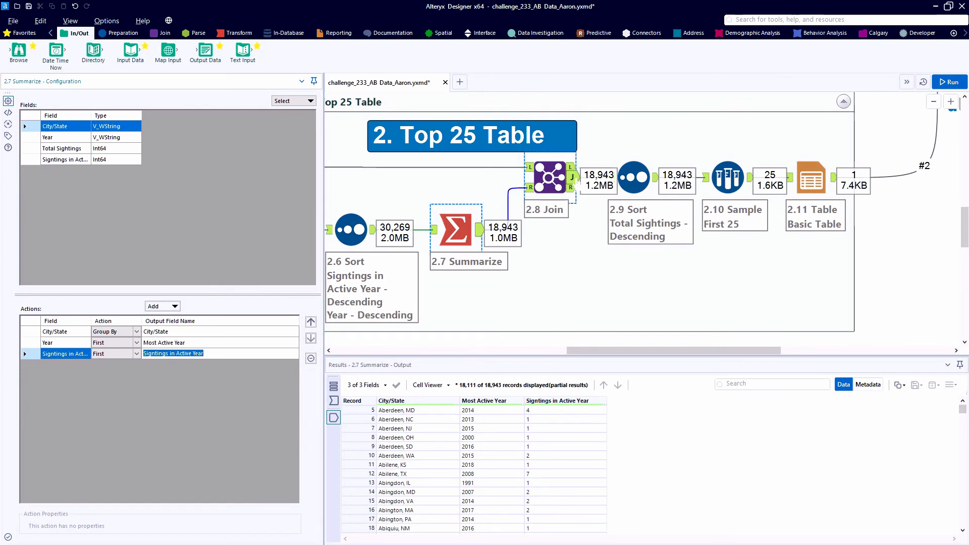
Check the Total Sightings column in the 2.8 Join output and in the 2.9 Sort output.
click(575, 186)
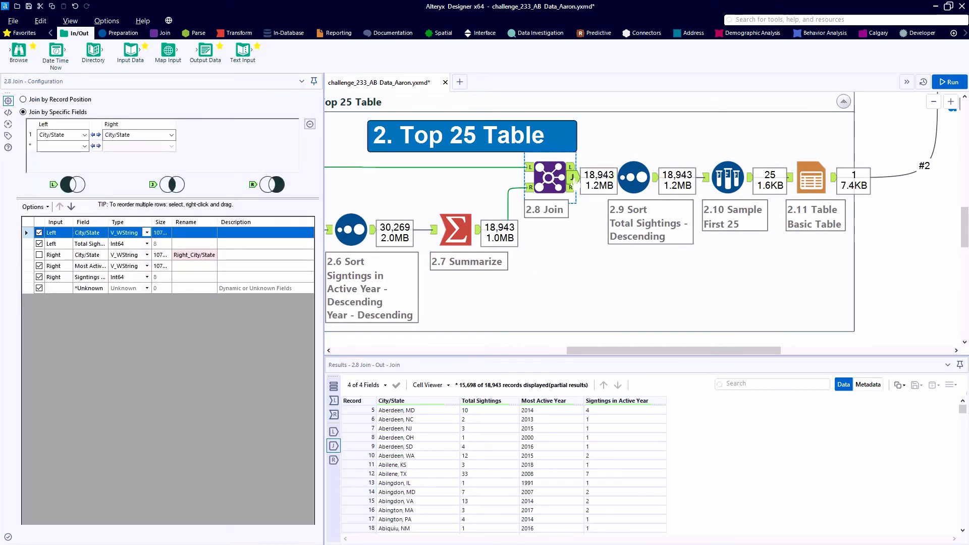
mouse_move(498, 408)
mouse_down()
mouse_move(495, 482)
mouse_move(497, 412)
mouse_up()
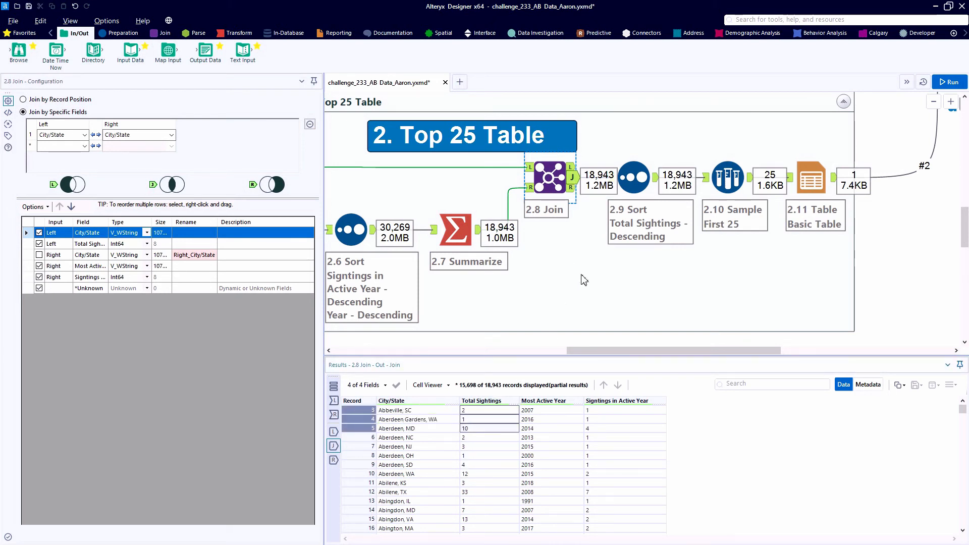
click(634, 178)
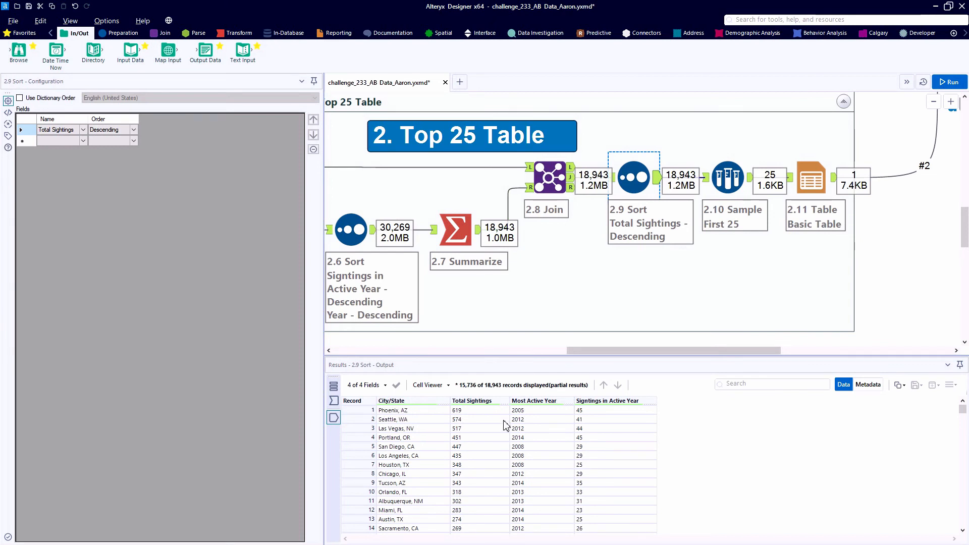
click(487, 411)
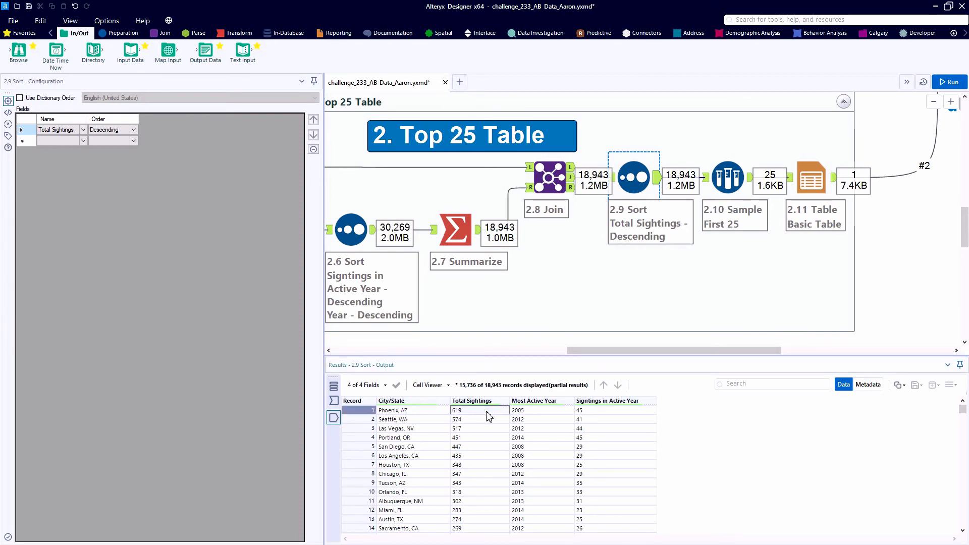
Review the 2.10 Sample output down to its last record and open the 2.11 Table tool's configuration.
click(725, 179)
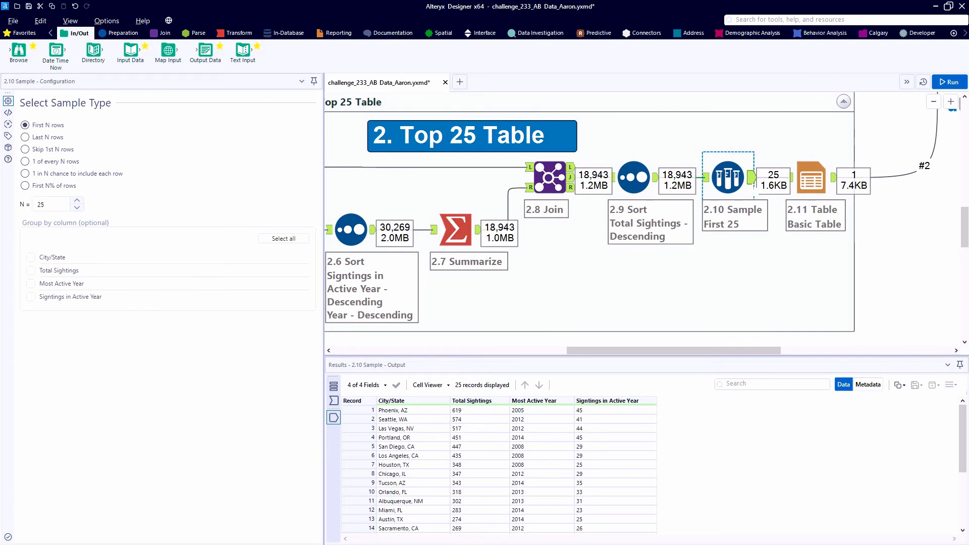
scroll(562, 411, down, 4)
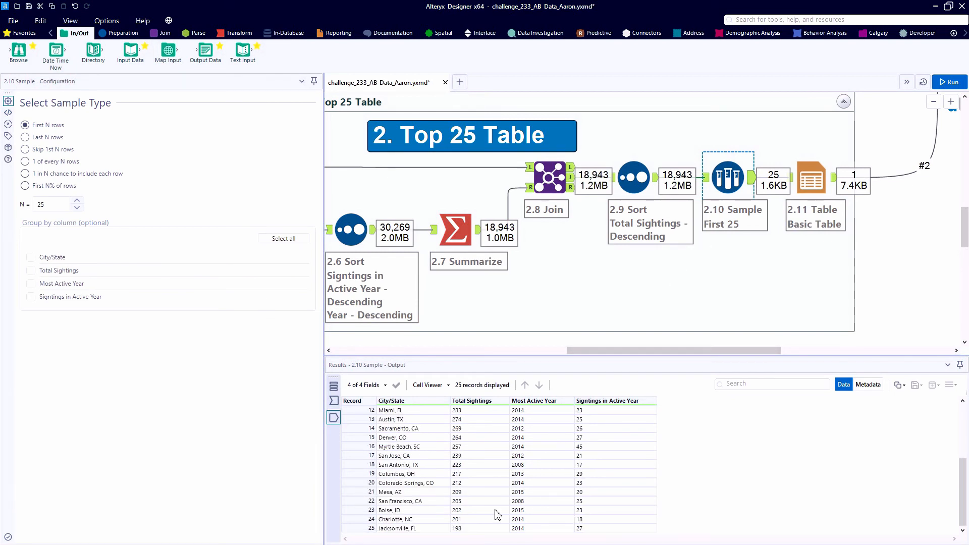
click(436, 527)
click(591, 528)
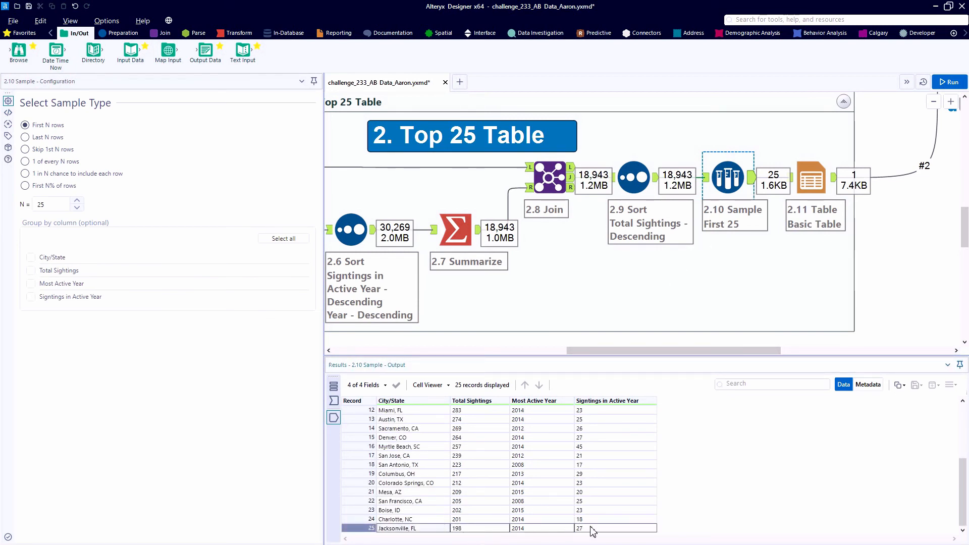
click(805, 191)
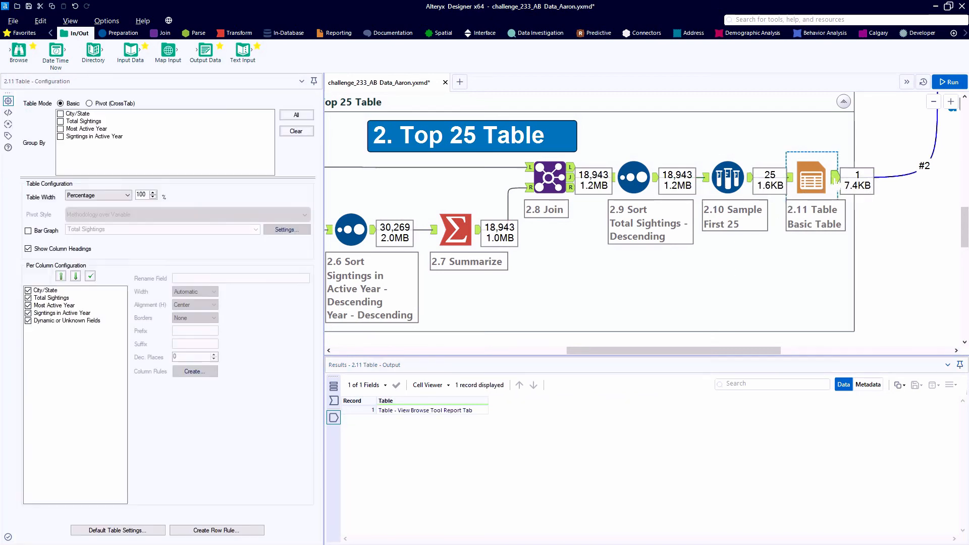
scroll(835, 178, down, 3)
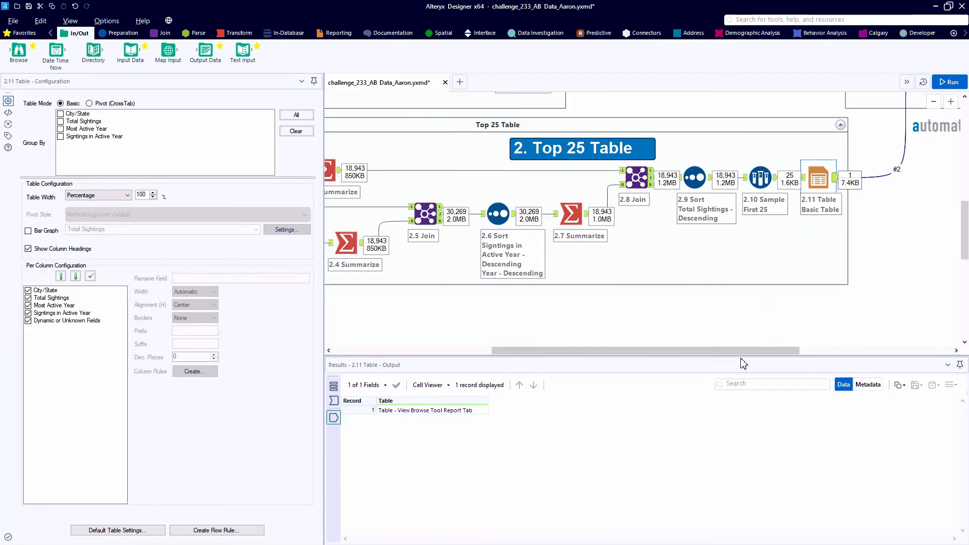
Check the field selection and the Map field's rename in the 3.1 Select tool, including its input and output data.
drag(751, 352, 898, 328)
scroll(841, 222, up, 3)
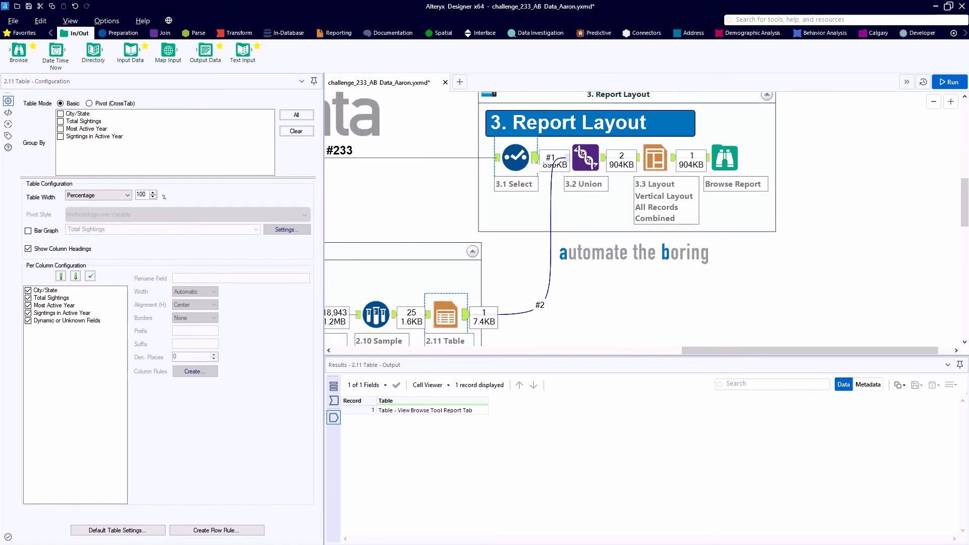
click(507, 164)
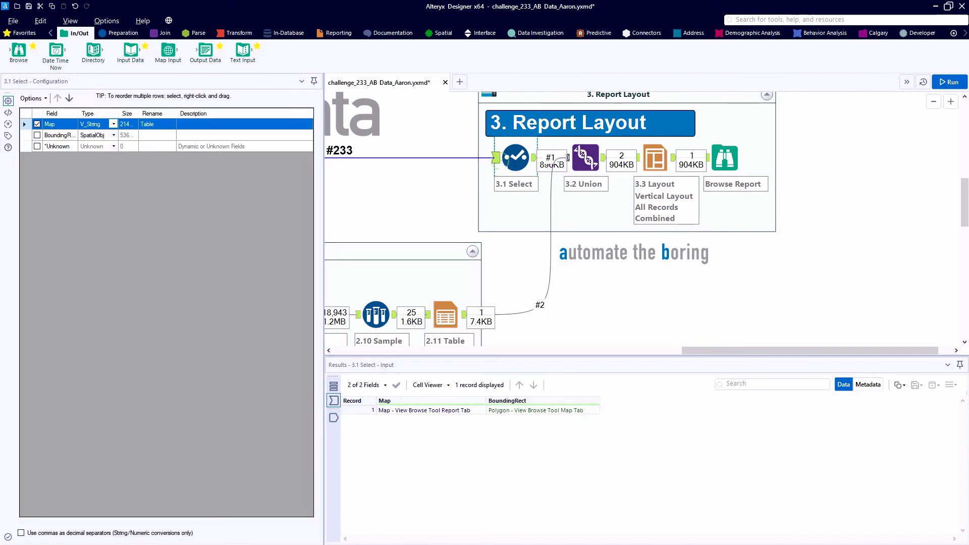
click(535, 158)
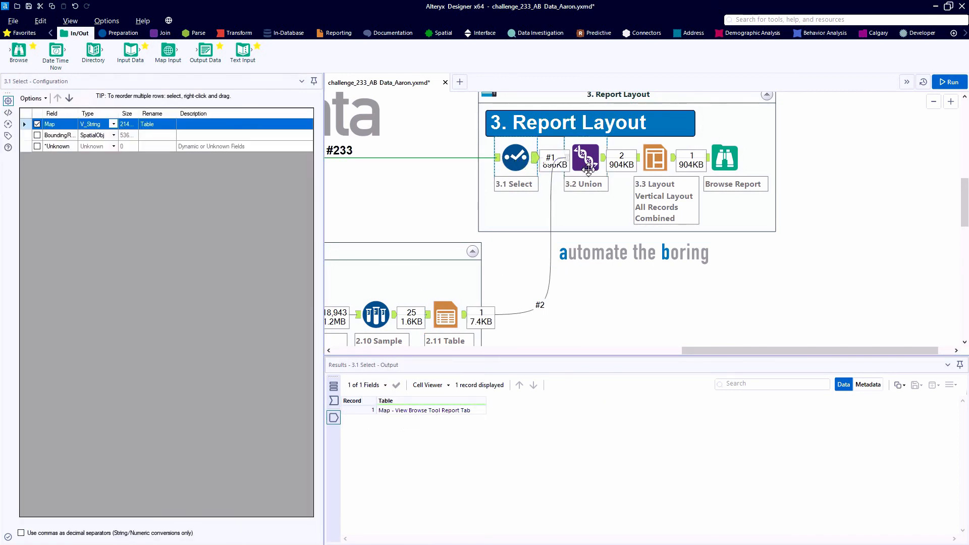
Review the 3.2 Union output and configuration, and check the Orientation setting of the 3.3 Layout tool.
click(603, 159)
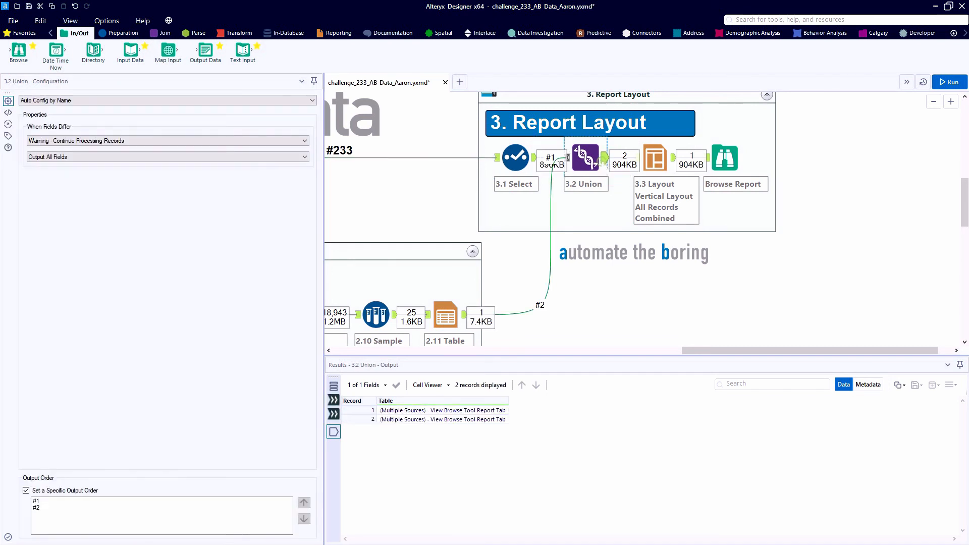
click(675, 158)
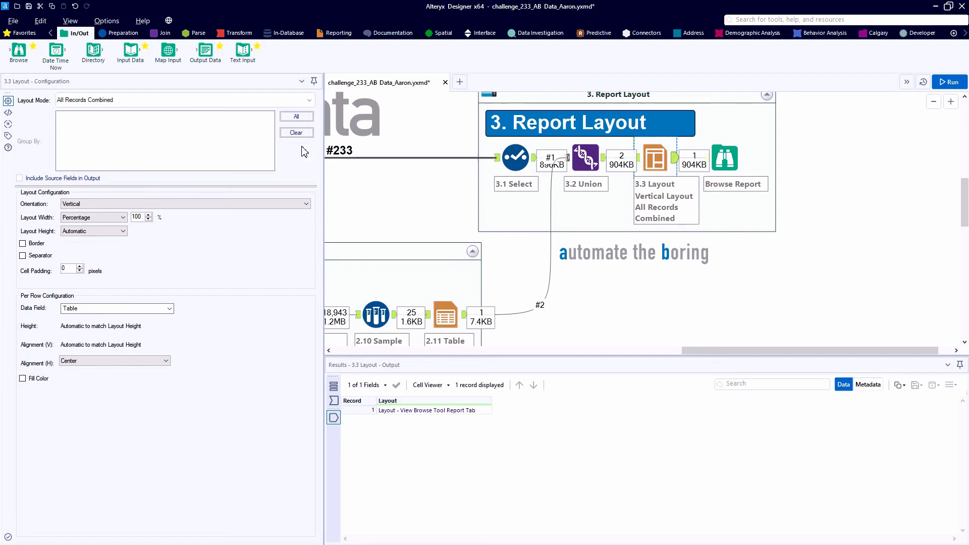
click(84, 206)
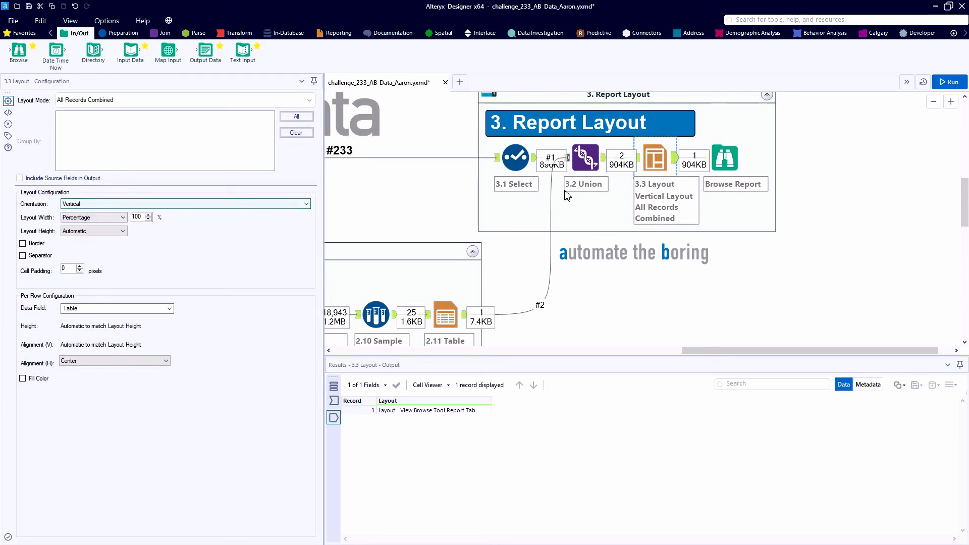
Show the Browse Report tool's report, widen its configuration pane, and open the report in a separate window.
click(728, 160)
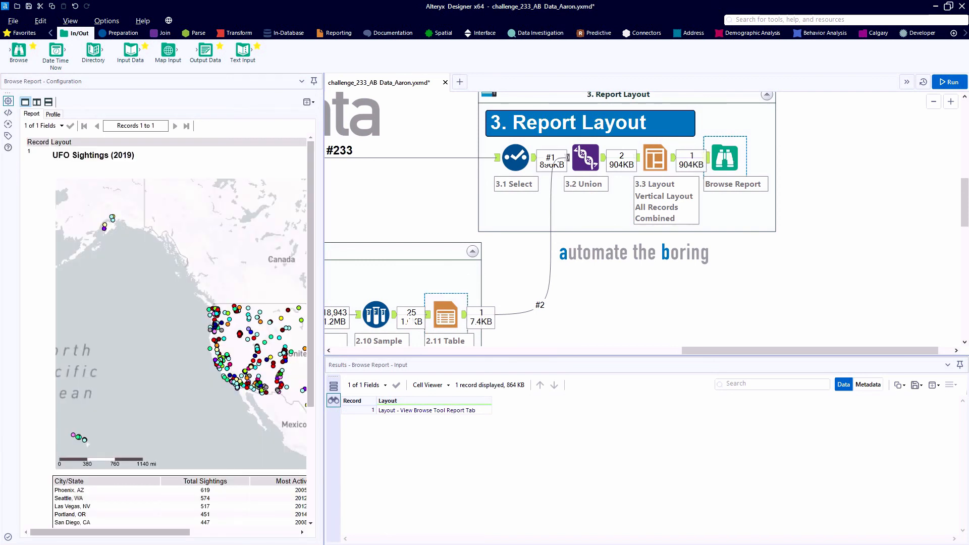
drag(324, 297, 385, 227)
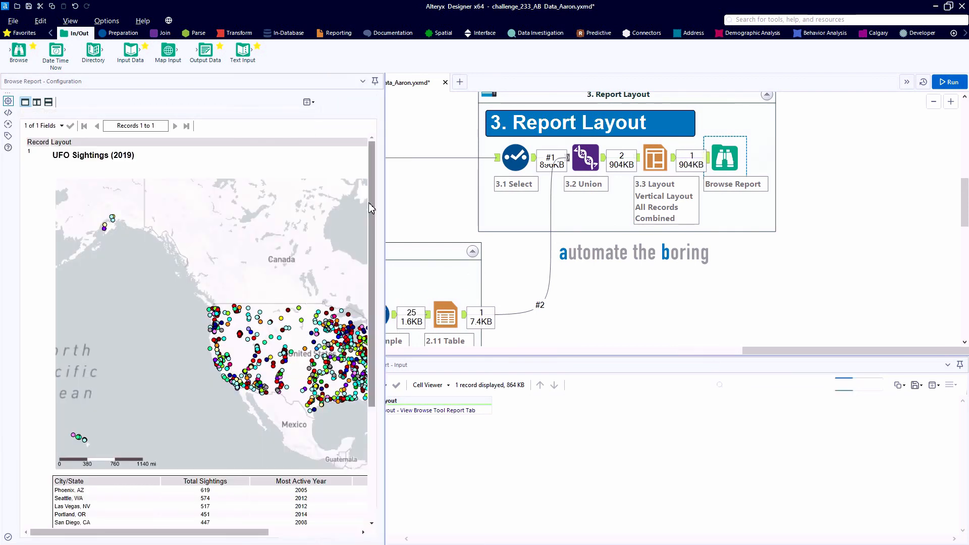
click(369, 102)
click(369, 112)
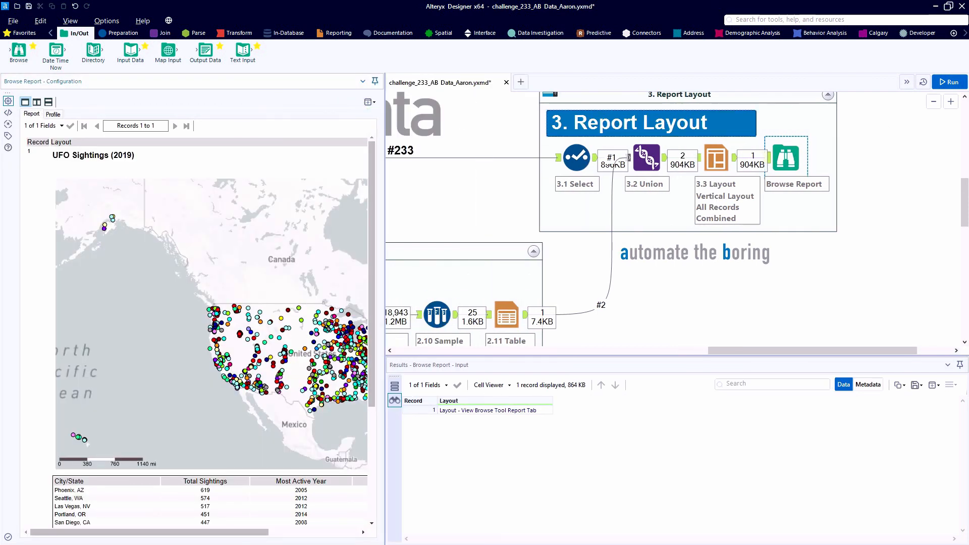
Reposition the Browse Report window and enlarge it to full screen height to examine the UFO Sightings (2019) map, legend and city table.
drag(759, 151, 294, 64)
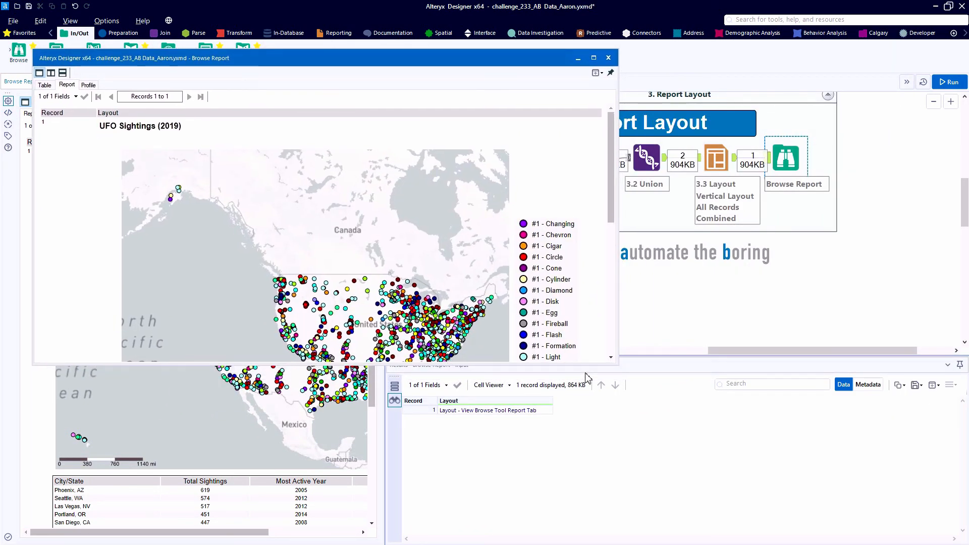
drag(614, 367, 612, 544)
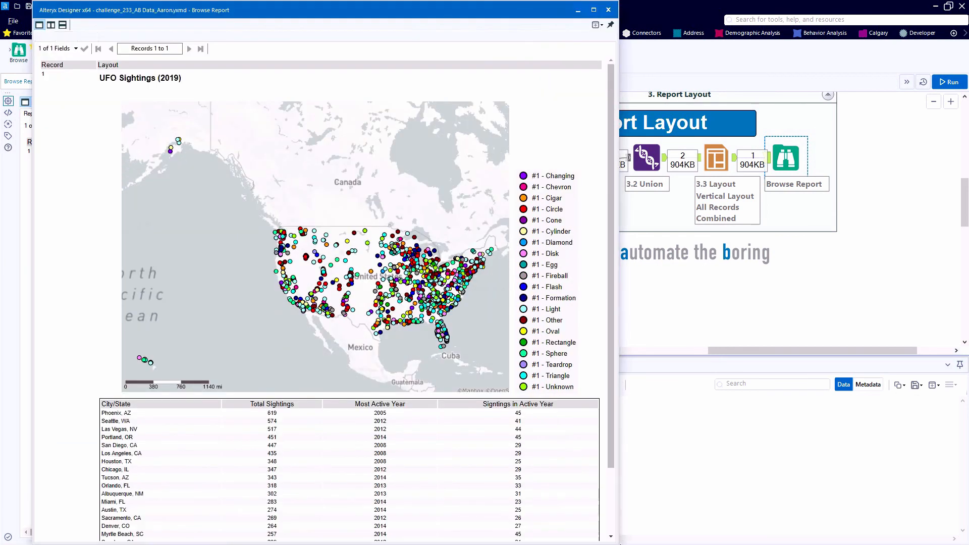
drag(612, 385, 613, 362)
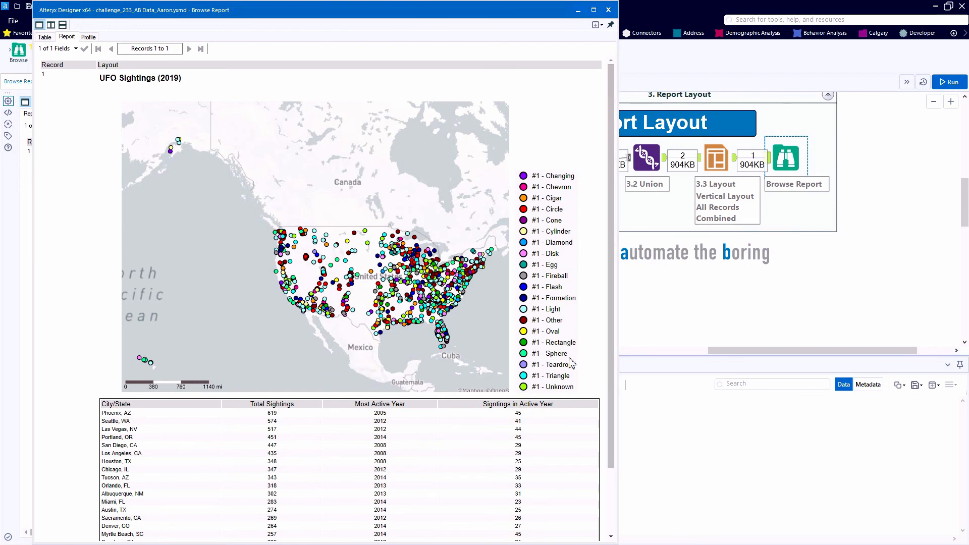